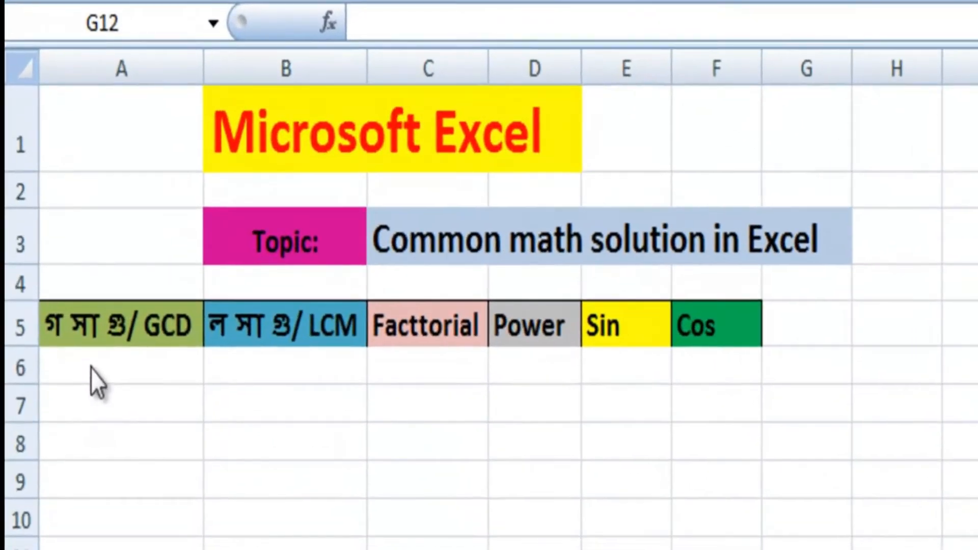
Step: Enter 12 in A6 and 16 in A7 under the GCD heading
{"action": "left_click", "coordinate": [110, 366]}
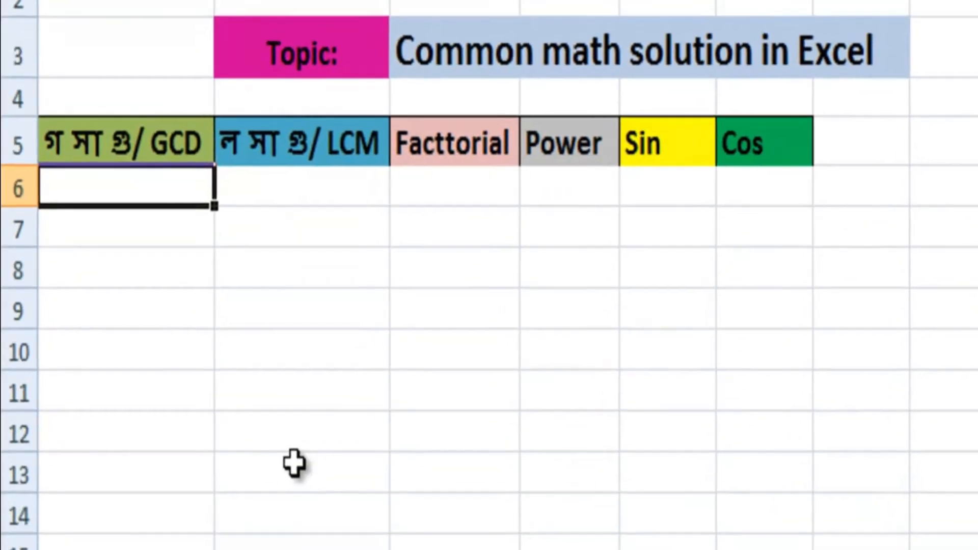
{"action": "left_click", "coordinate": [181, 360]}
{"action": "left_click", "coordinate": [136, 163]}
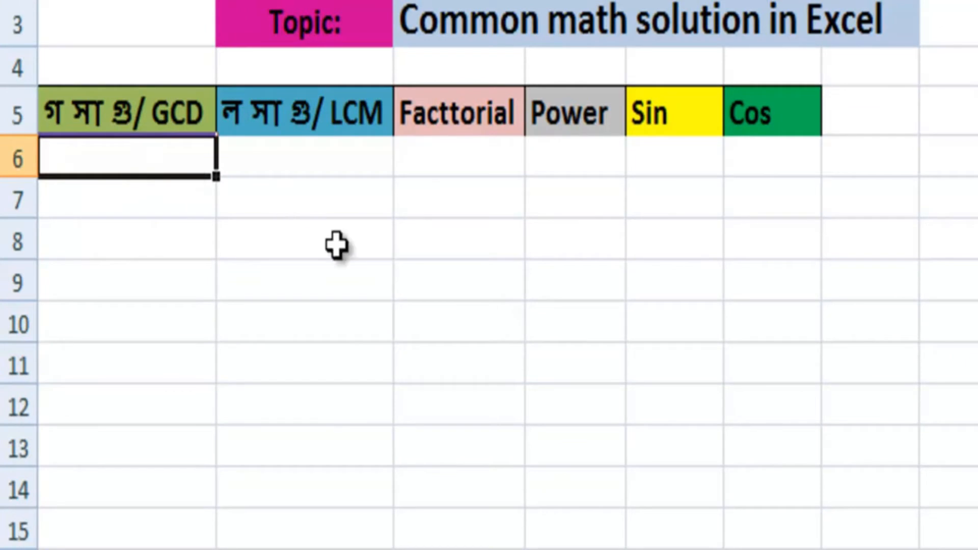
{"action": "type", "text": "12"}
{"action": "key", "text": "Return"}
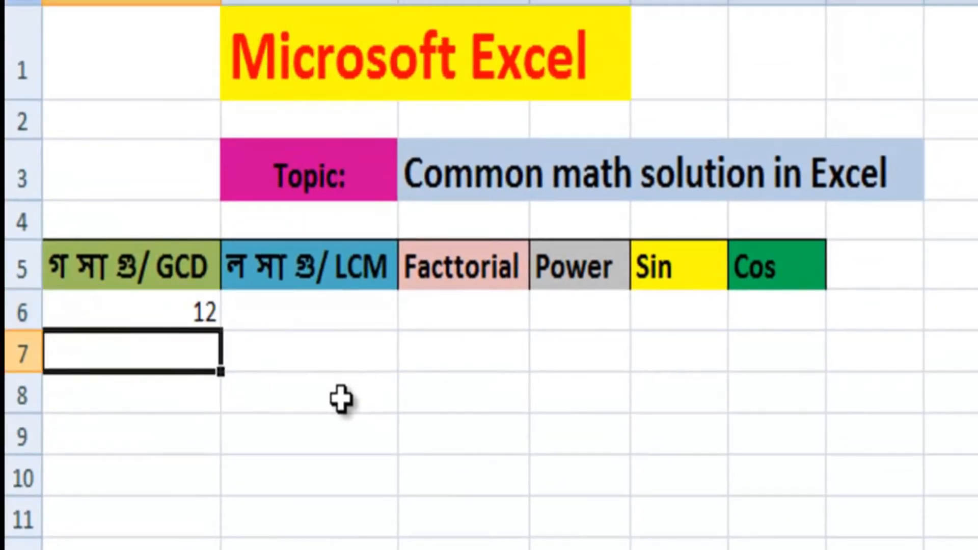
{"action": "type", "text": "16"}
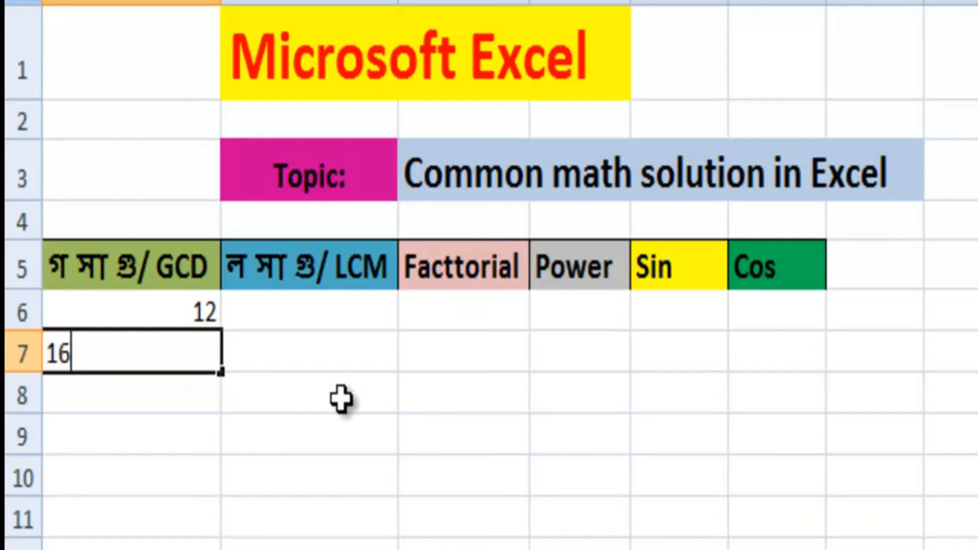
{"action": "key", "text": "Return"}
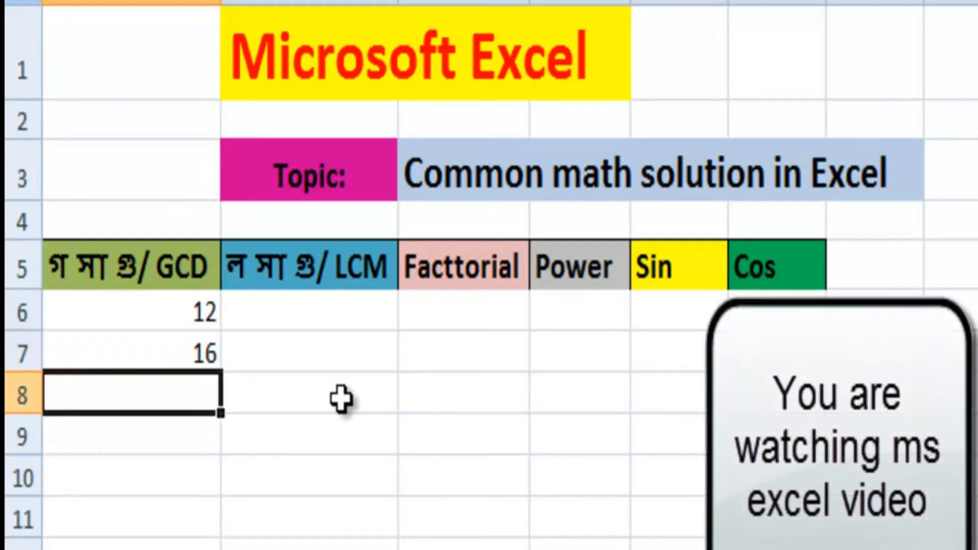
Step: Calculate the greatest common divisor of the two numbers in A9 with the formula =GCD(A6:A7)
{"action": "left_click", "coordinate": [188, 438]}
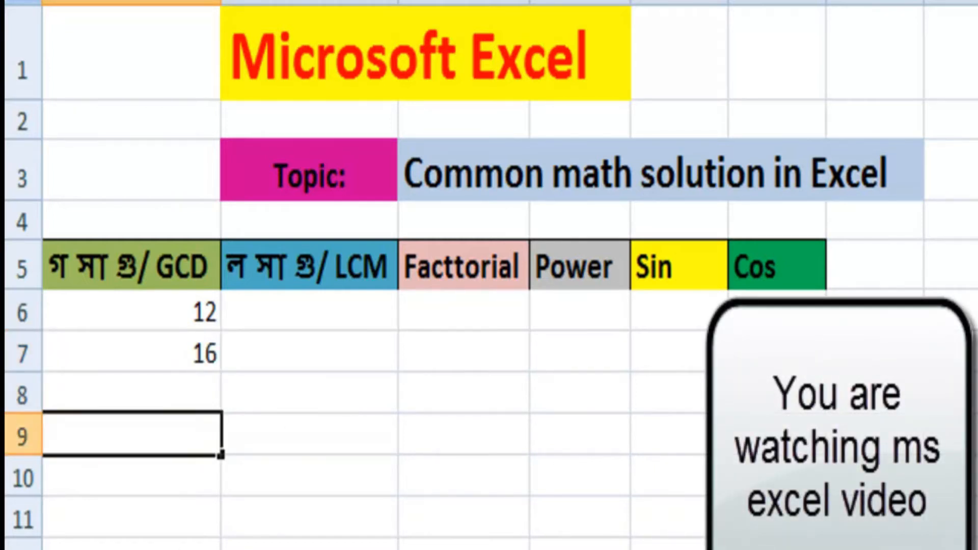
{"action": "type", "text": "="}
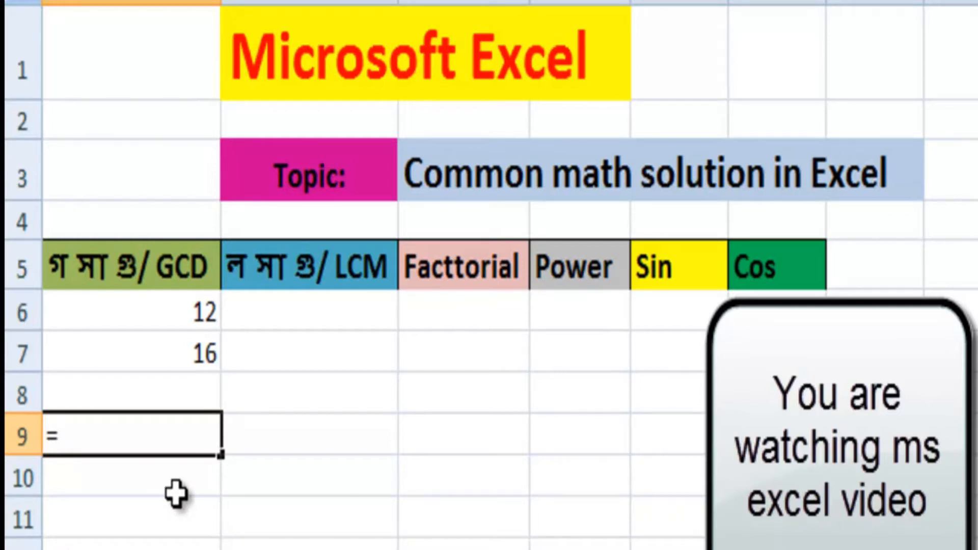
{"action": "type", "text": "GCD"}
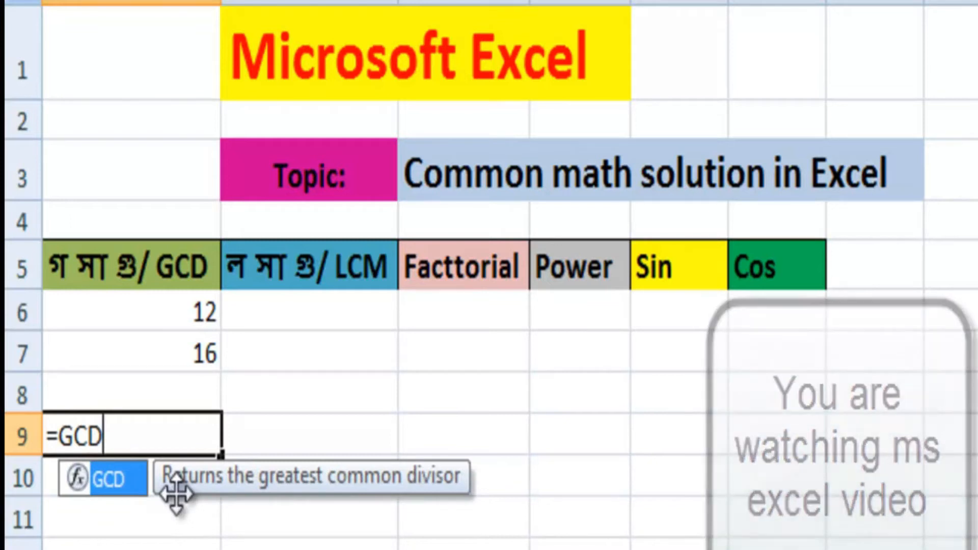
{"action": "type", "text": "("}
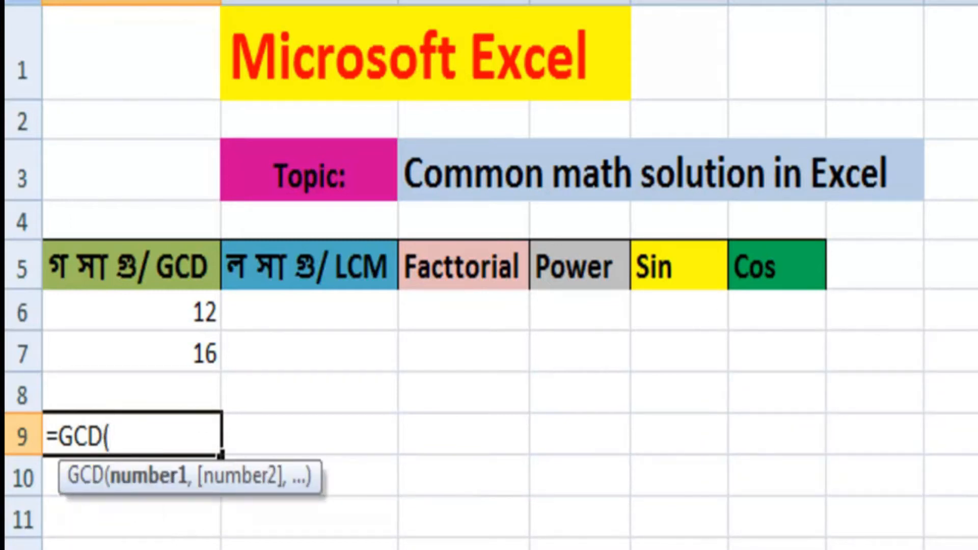
{"action": "left_click", "coordinate": [192, 317]}
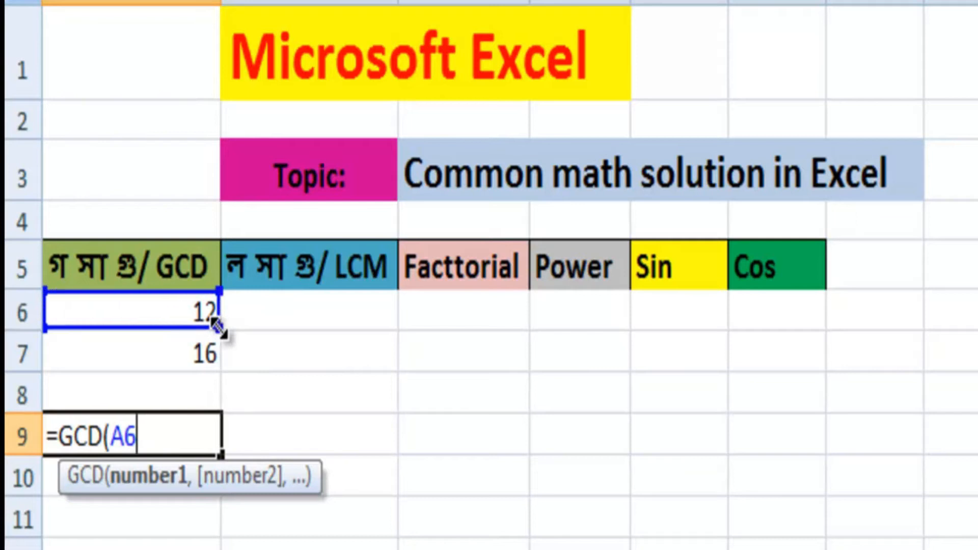
{"action": "left_click_drag", "start_coordinate": [217, 324], "coordinate": [220, 351]}
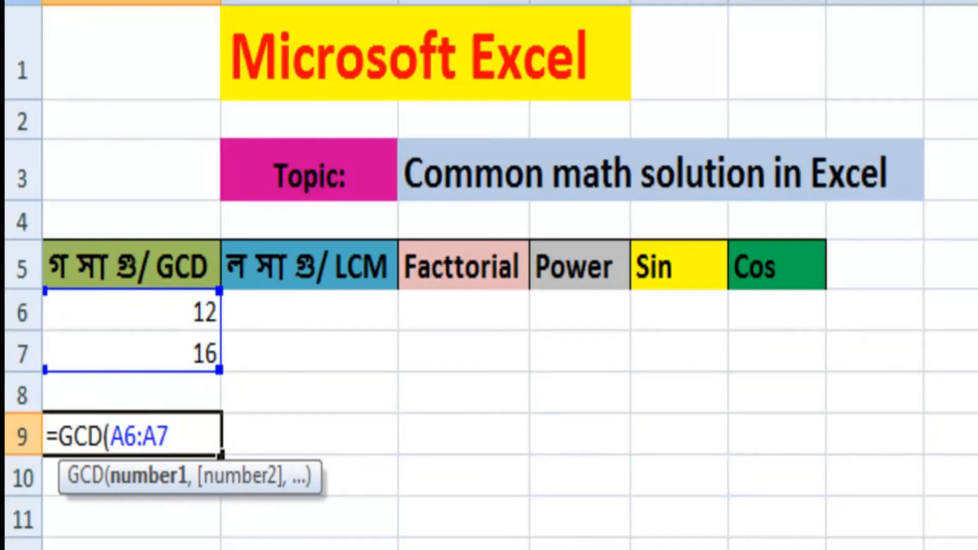
{"action": "type", "text": ")"}
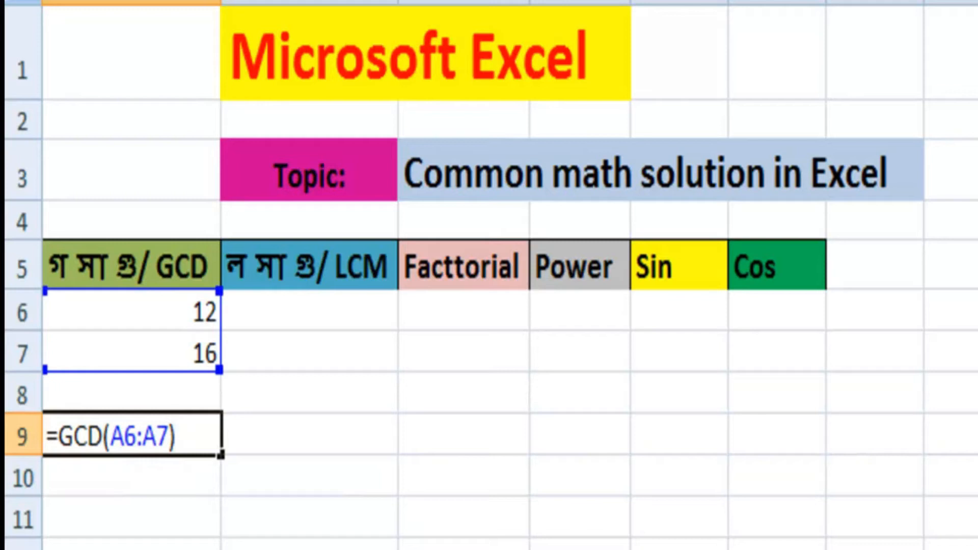
{"action": "key", "text": "Return"}
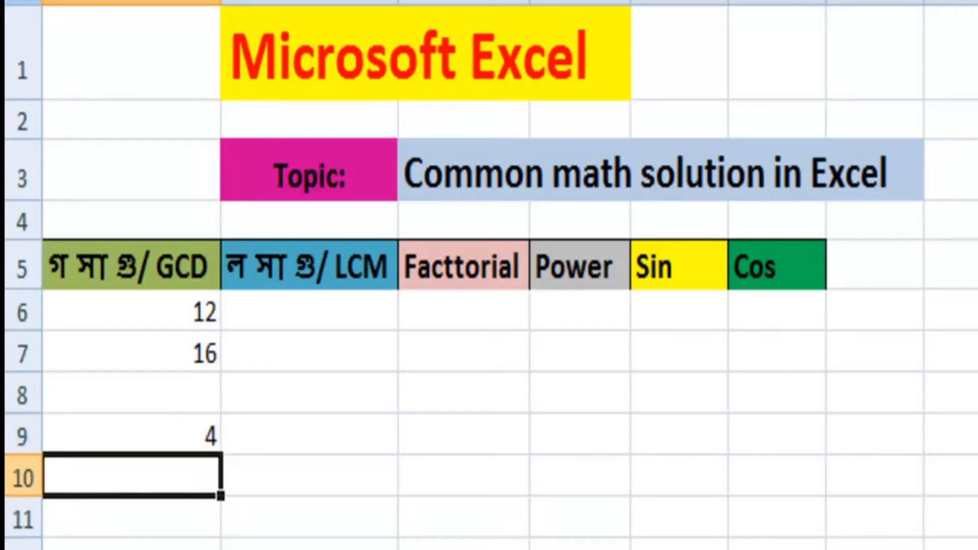
{"action": "left_click", "coordinate": [184, 426]}
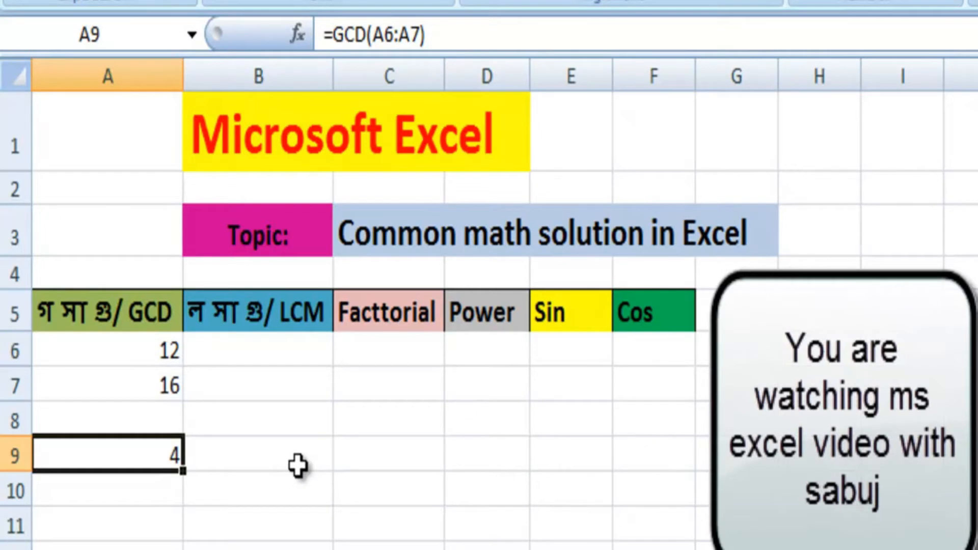
Step: Enter 8 in B6 and 4 in B7 under the LCM heading
{"action": "left_click", "coordinate": [299, 480]}
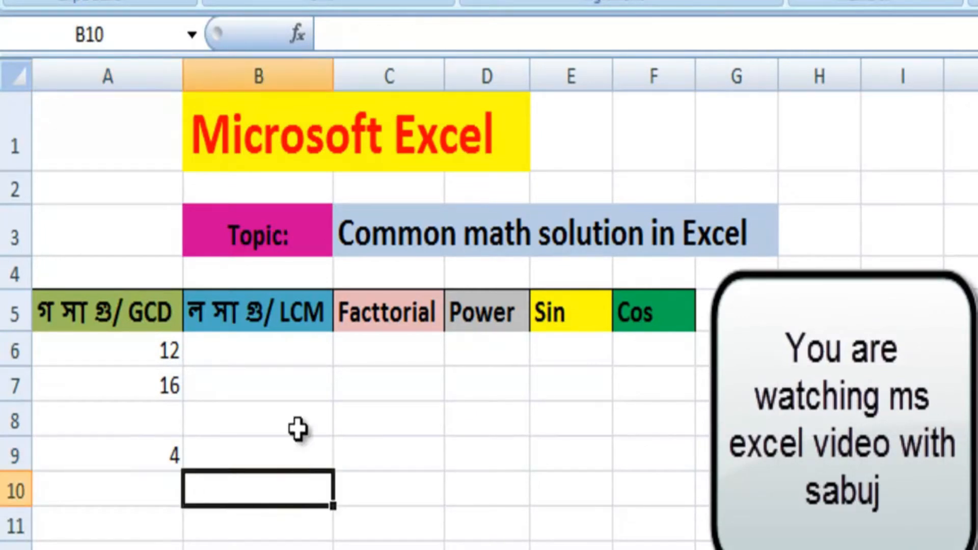
{"action": "left_click", "coordinate": [289, 359]}
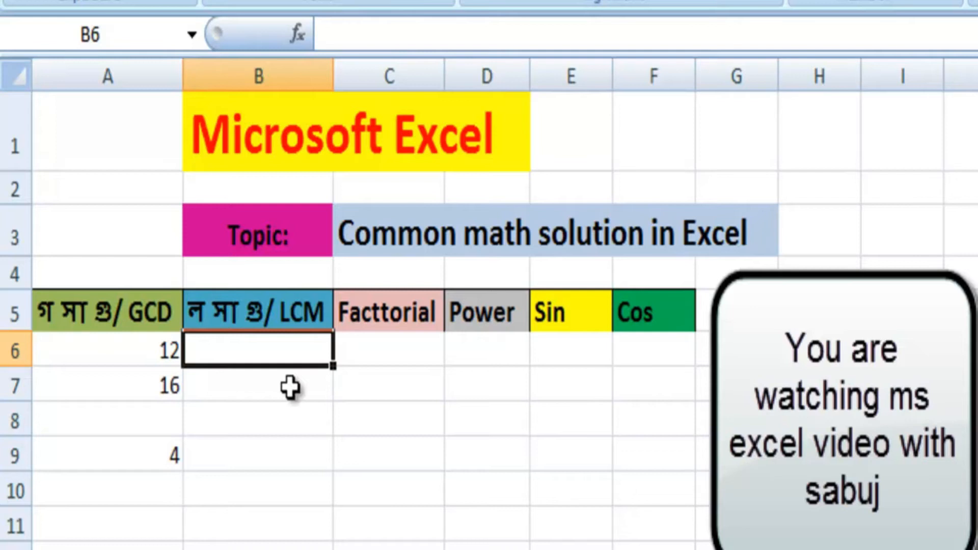
{"action": "left_click", "coordinate": [290, 445]}
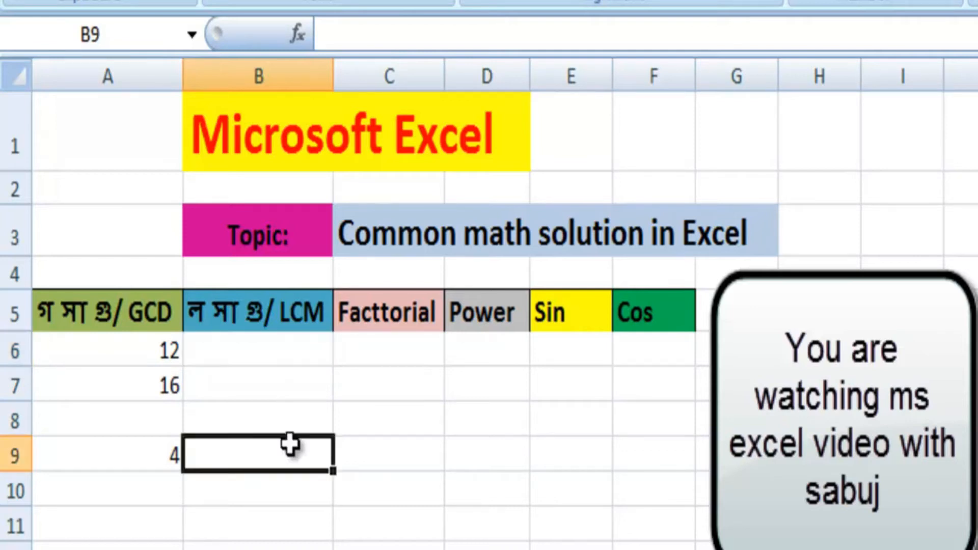
{"action": "left_click", "coordinate": [270, 354]}
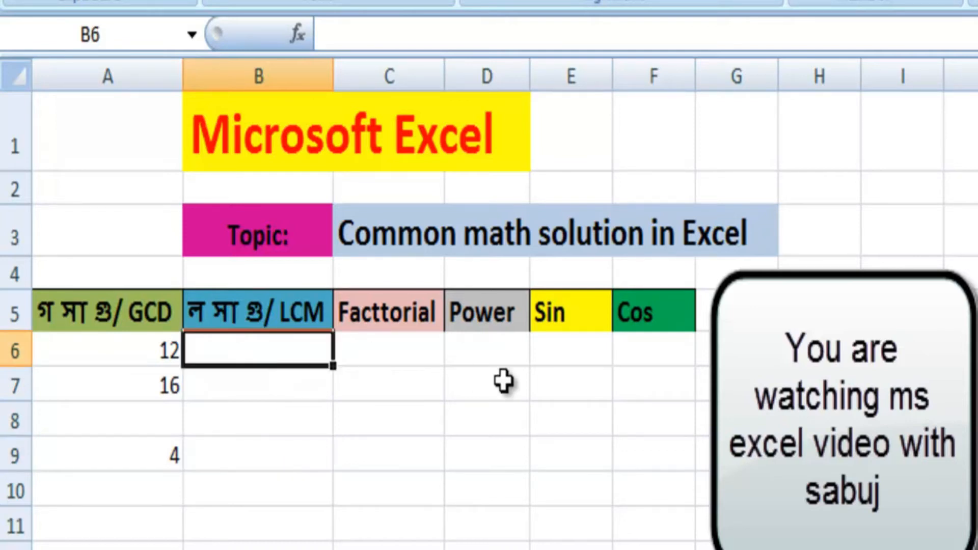
{"action": "type", "text": "8"}
{"action": "key", "text": "Return"}
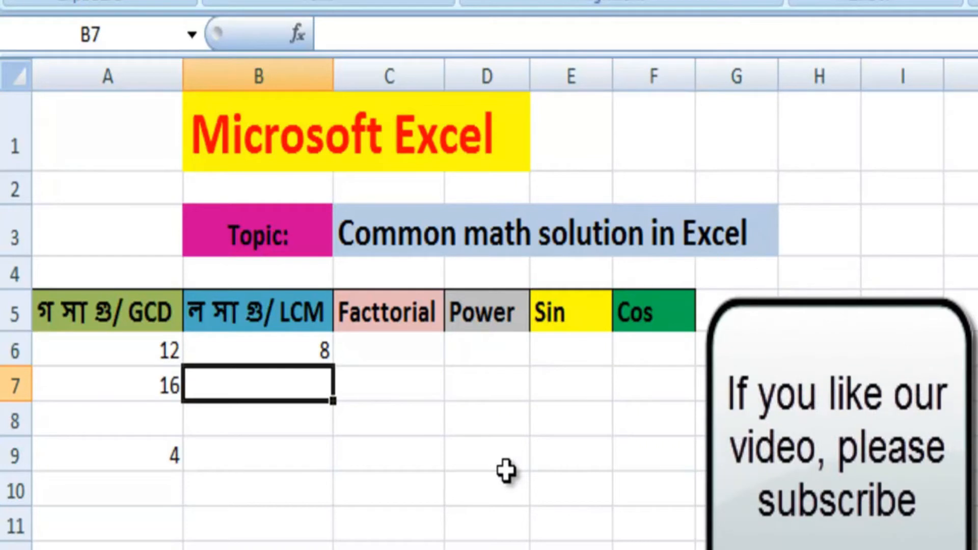
{"action": "type", "text": "4"}
{"action": "left_click", "coordinate": [357, 497]}
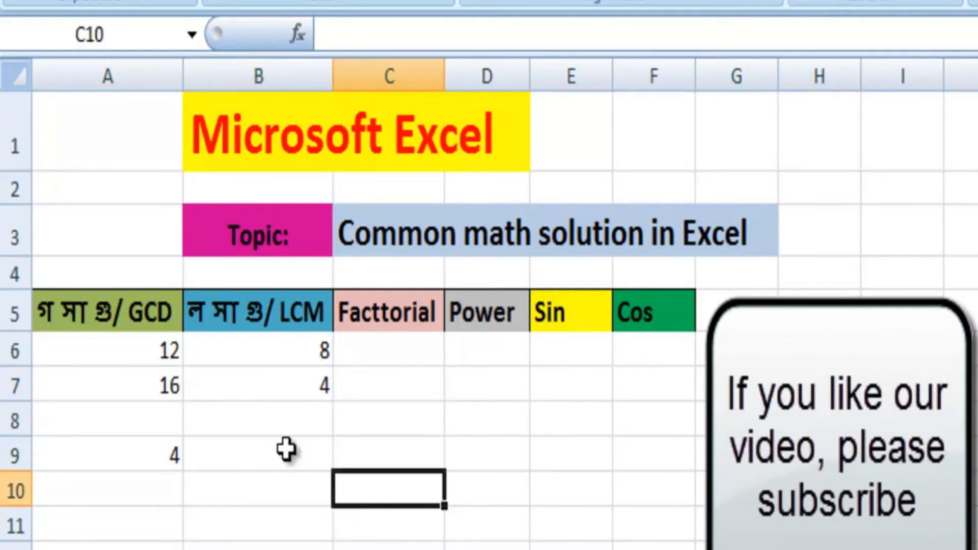
Step: Calculate the least common multiple of the two numbers in B9 with the formula =lcm(B6:B7)
{"action": "left_click", "coordinate": [279, 449]}
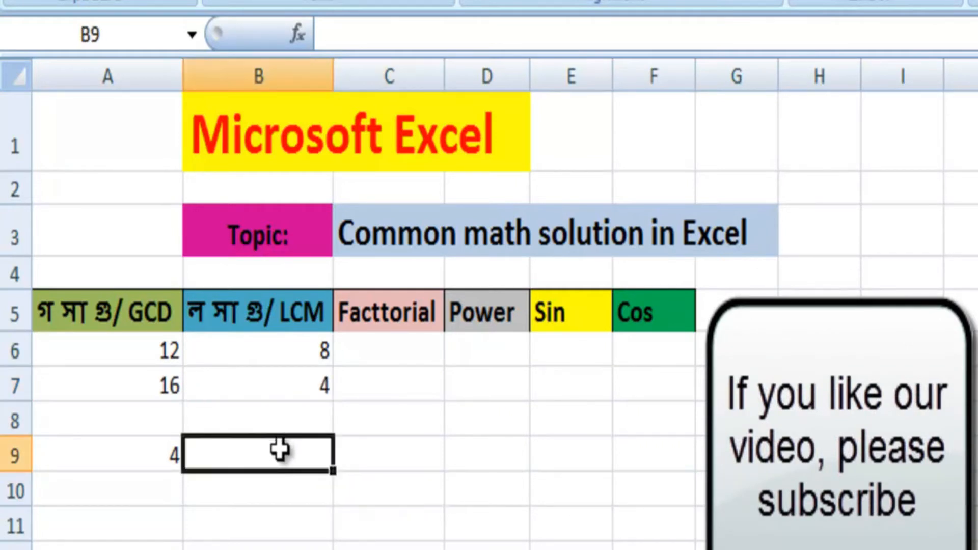
{"action": "type", "text": "="}
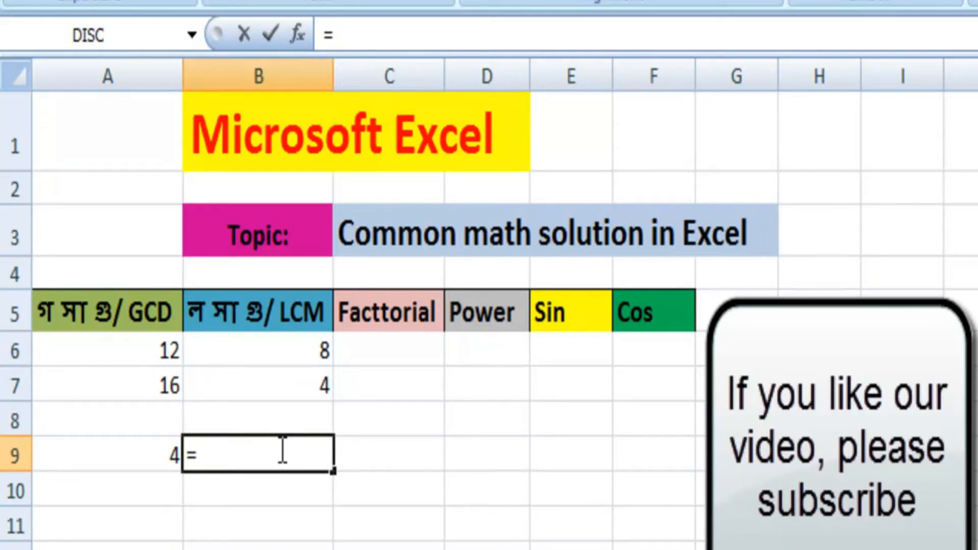
{"action": "type", "text": "lcm("}
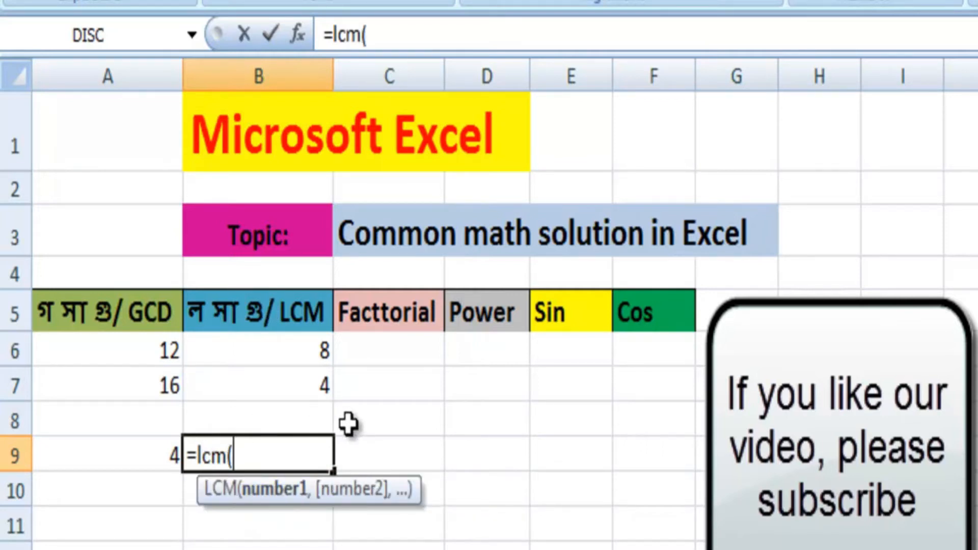
{"action": "left_click", "coordinate": [318, 354]}
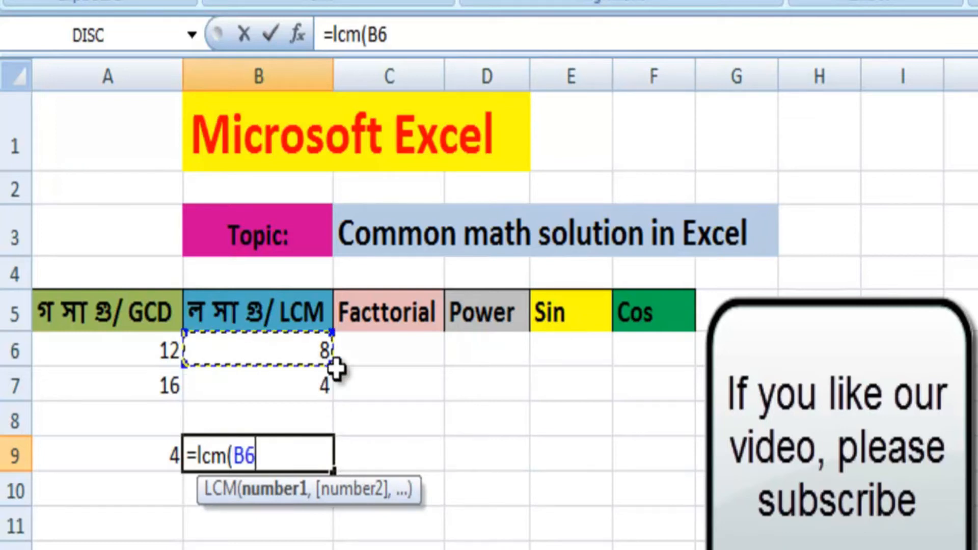
{"action": "left_click_drag", "start_coordinate": [321, 356], "coordinate": [329, 400]}
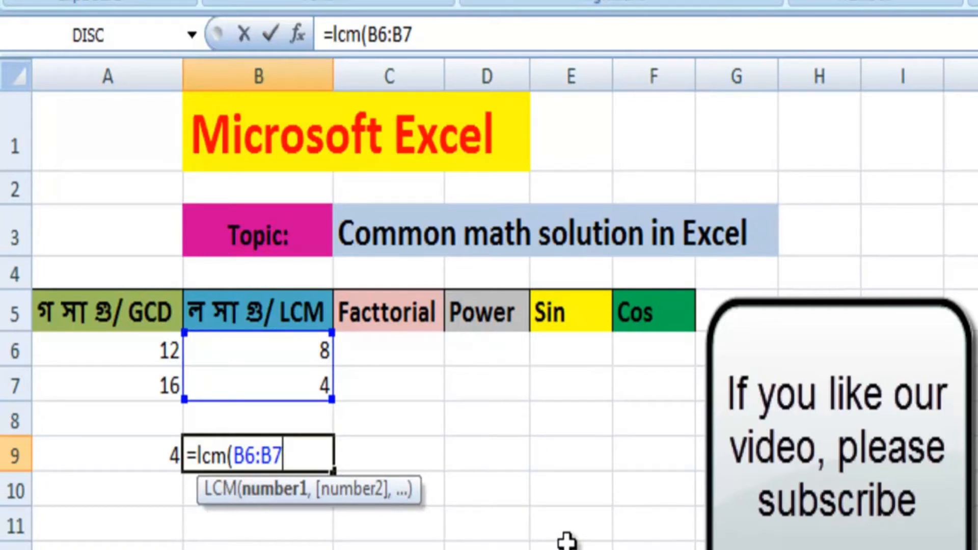
{"action": "type", "text": ")"}
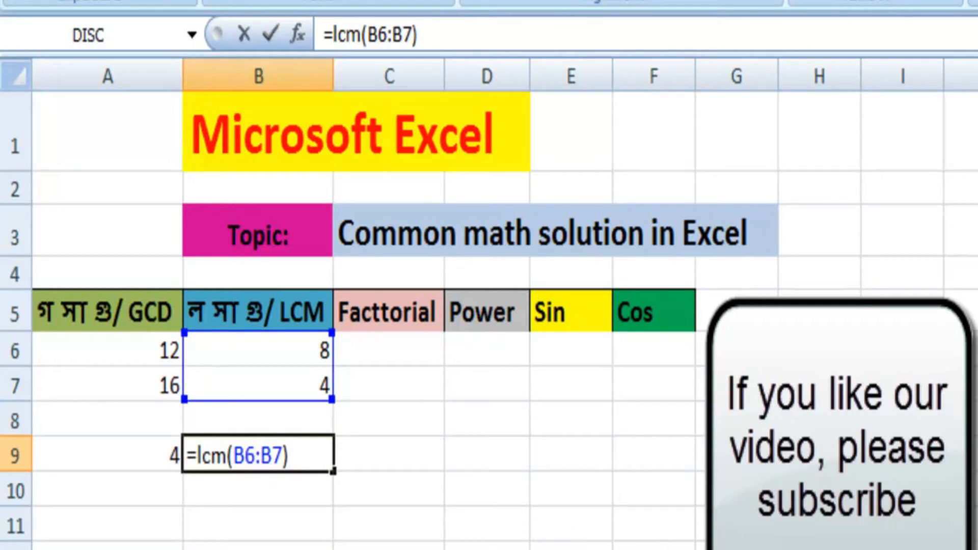
{"action": "key", "text": "Return"}
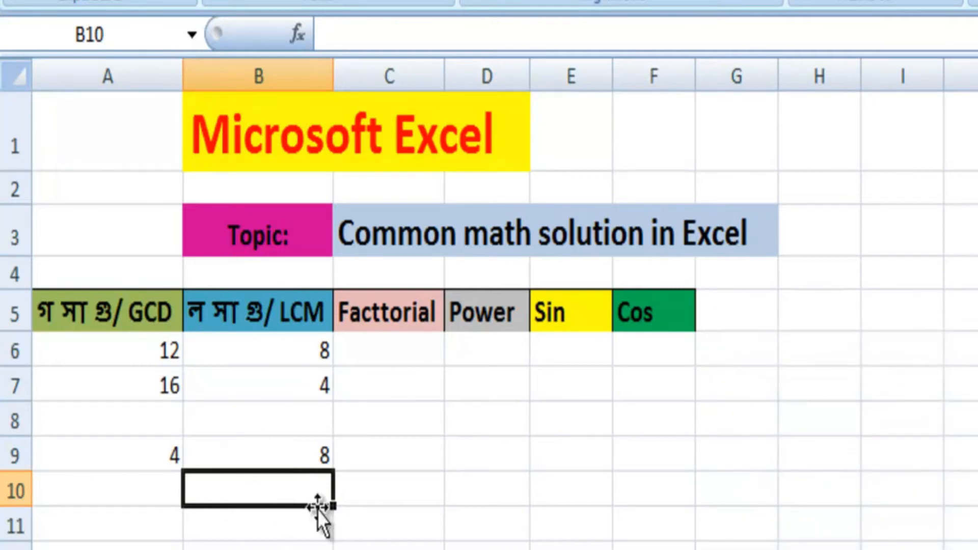
Step: Enter 6 in C7 under the factorial heading
{"action": "left_click", "coordinate": [375, 519]}
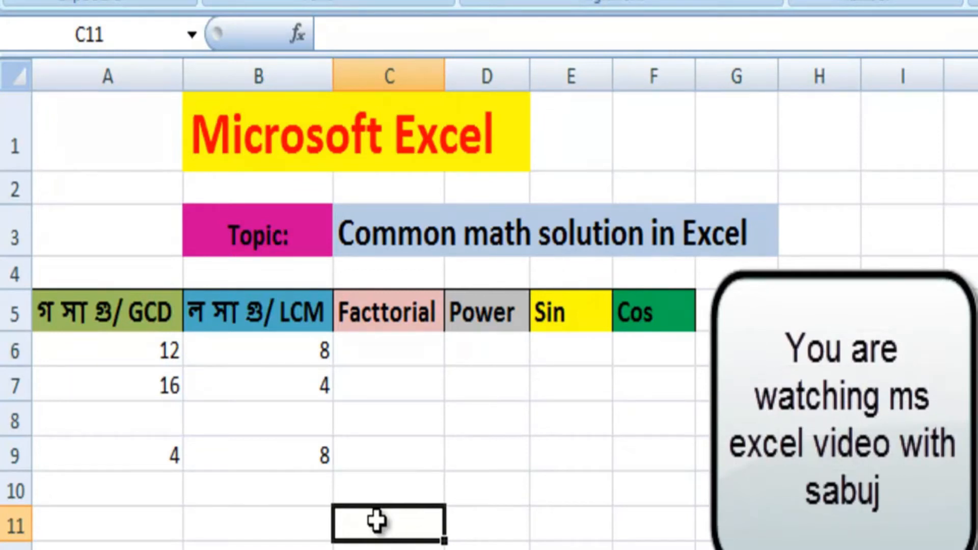
{"action": "left_click", "coordinate": [408, 385]}
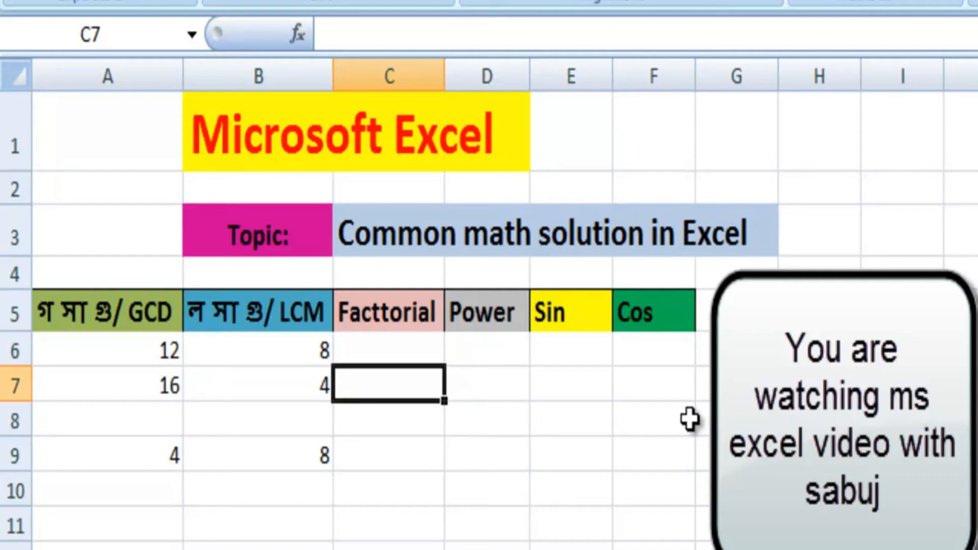
{"action": "type", "text": "6"}
{"action": "left_click", "coordinate": [487, 545]}
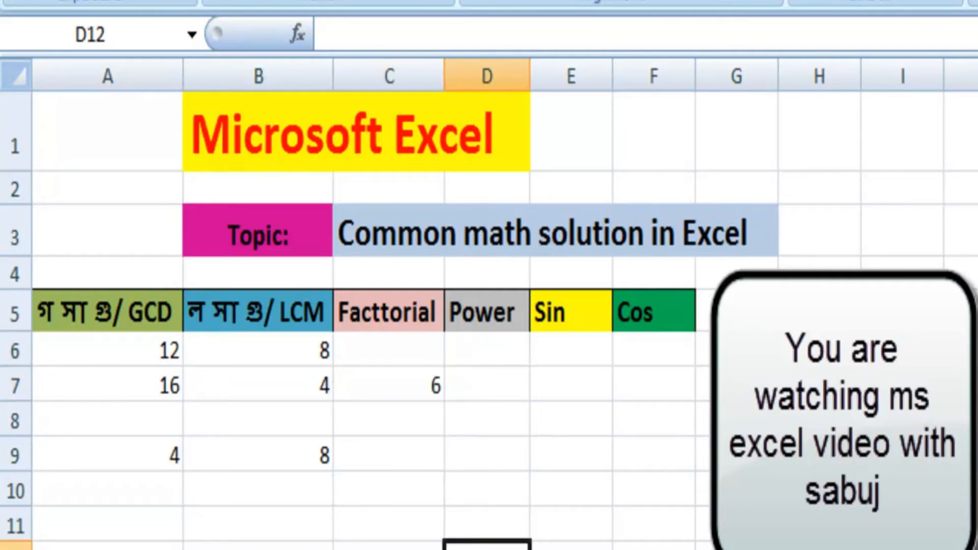
Step: Calculate the factorial of the number in C7 with the formula =fact(C7) in C9
{"action": "double_click", "coordinate": [408, 457]}
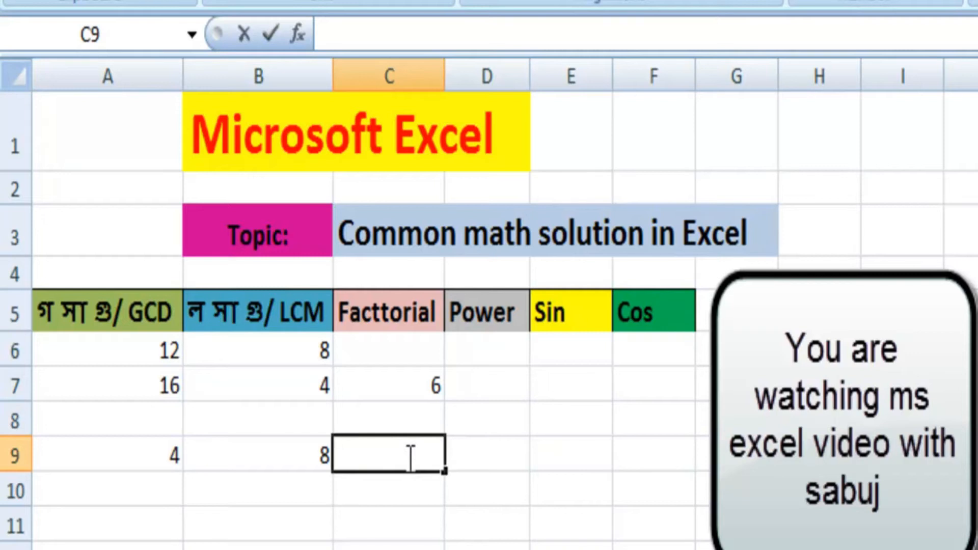
{"action": "type", "text": "="}
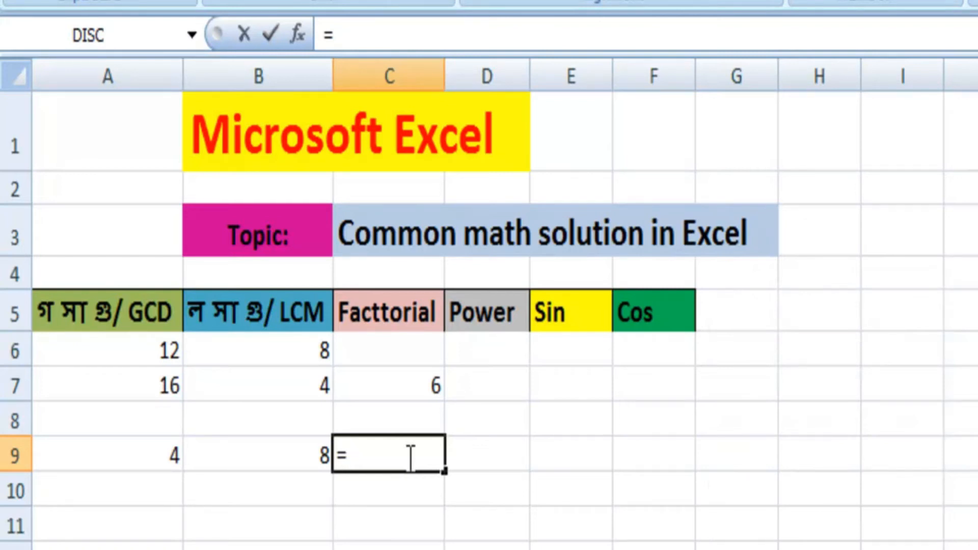
{"action": "type", "text": "fac"}
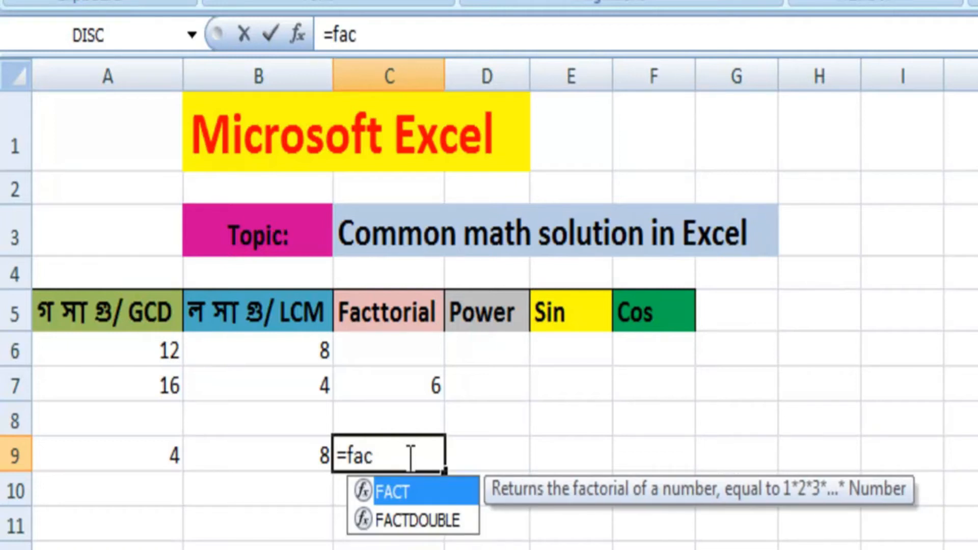
{"action": "type", "text": "t("}
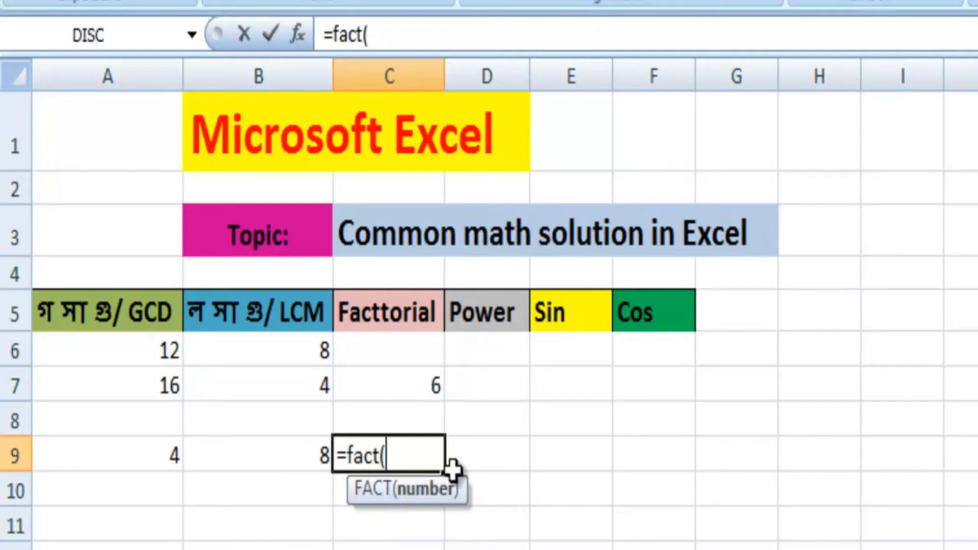
{"action": "left_click", "coordinate": [429, 385]}
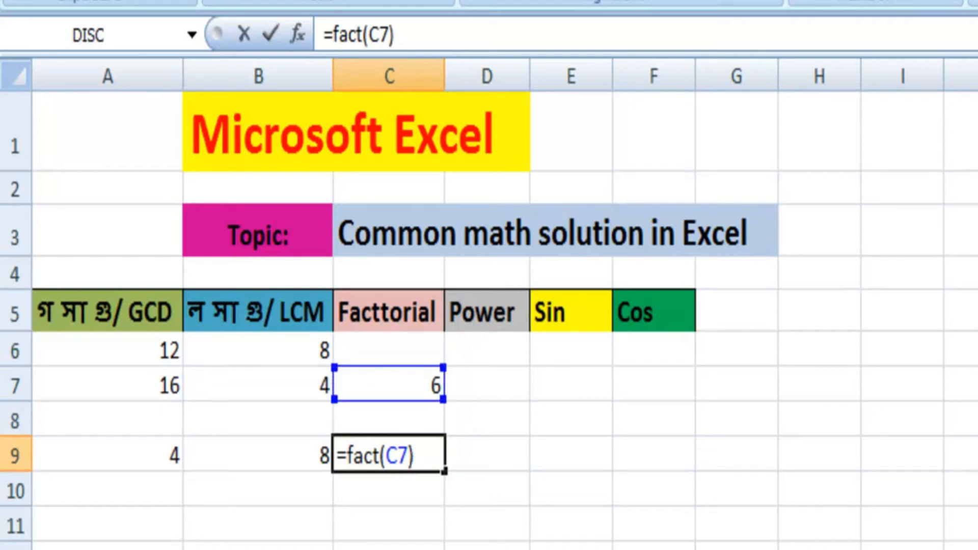
{"action": "key", "text": "Return"}
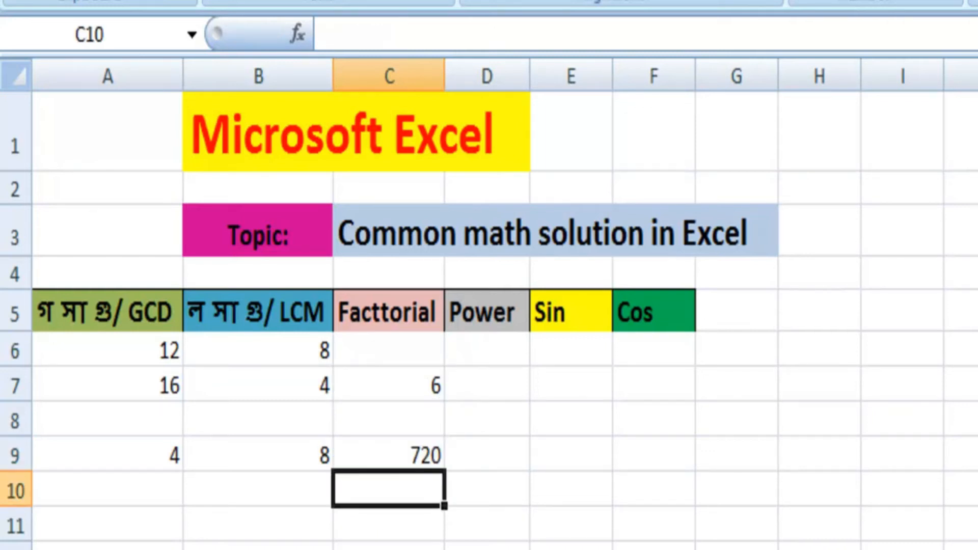
Step: Try 4 and then 8 in C7 as the number for the factorial formula
{"action": "left_click", "coordinate": [430, 386]}
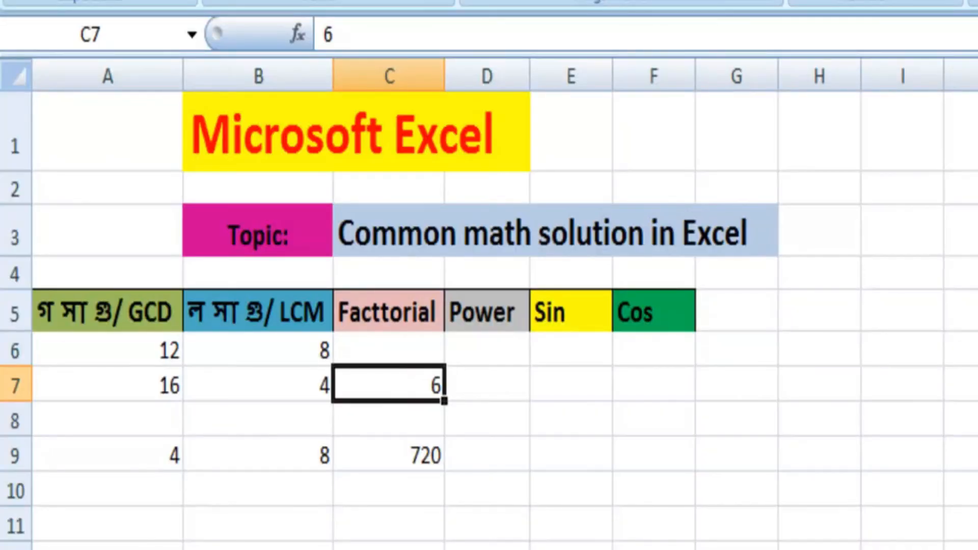
{"action": "type", "text": "4"}
{"action": "left_click", "coordinate": [902, 548]}
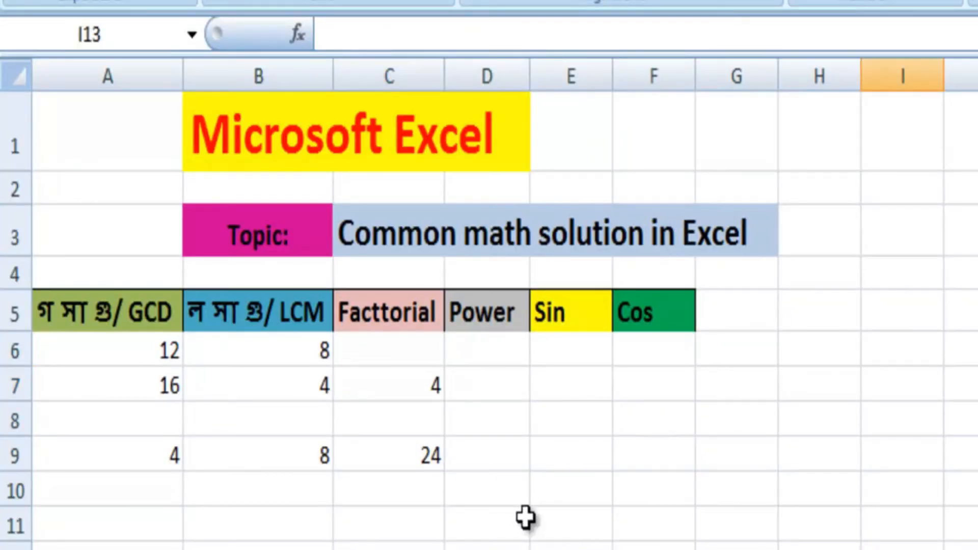
{"action": "left_click", "coordinate": [417, 382]}
{"action": "type", "text": "8"}
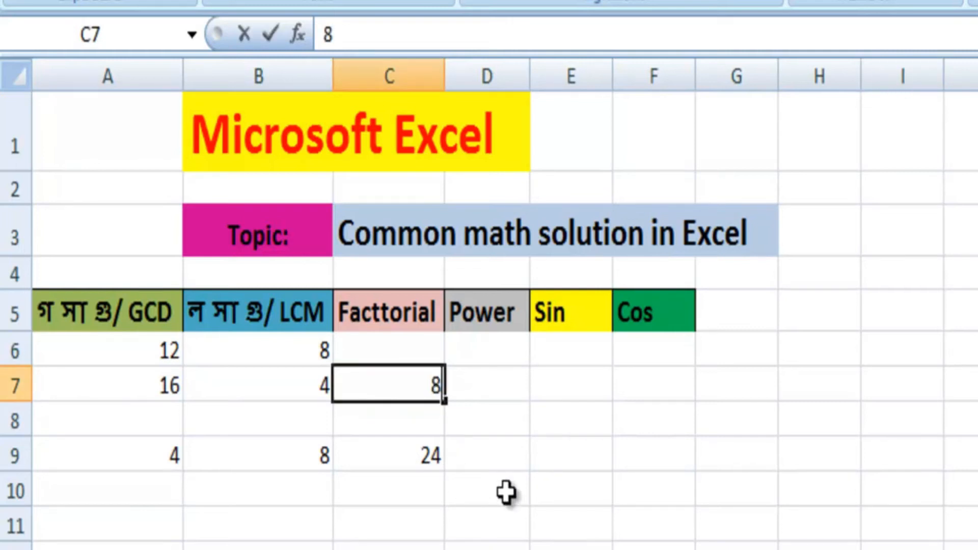
{"action": "left_click", "coordinate": [507, 491]}
Step: Set the factorial's input number in C7 to 7
{"action": "left_click", "coordinate": [429, 386]}
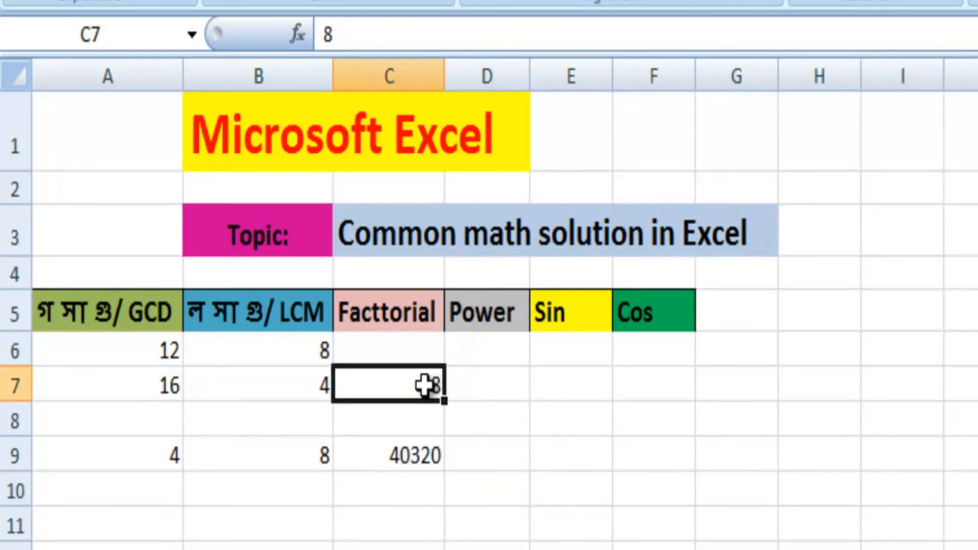
{"action": "type", "text": "7"}
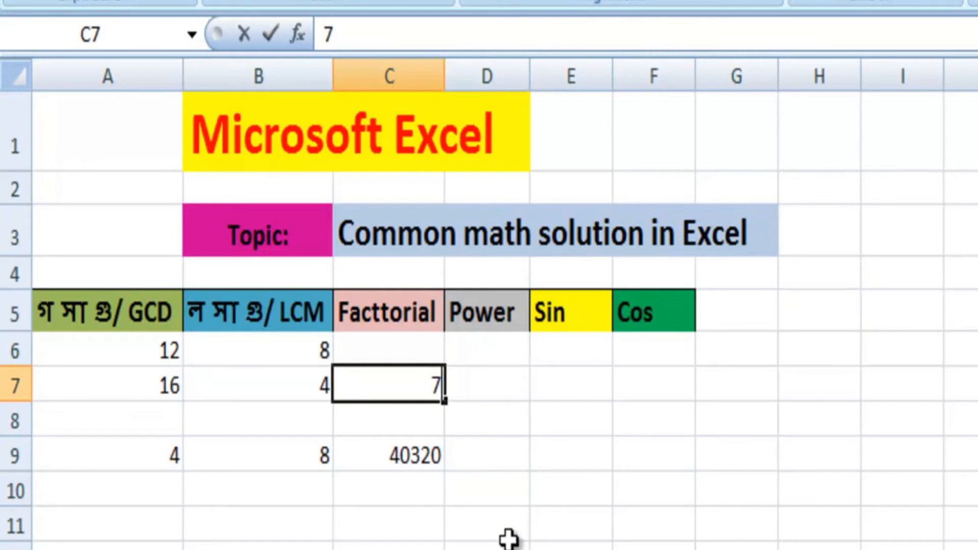
{"action": "left_click", "coordinate": [533, 529]}
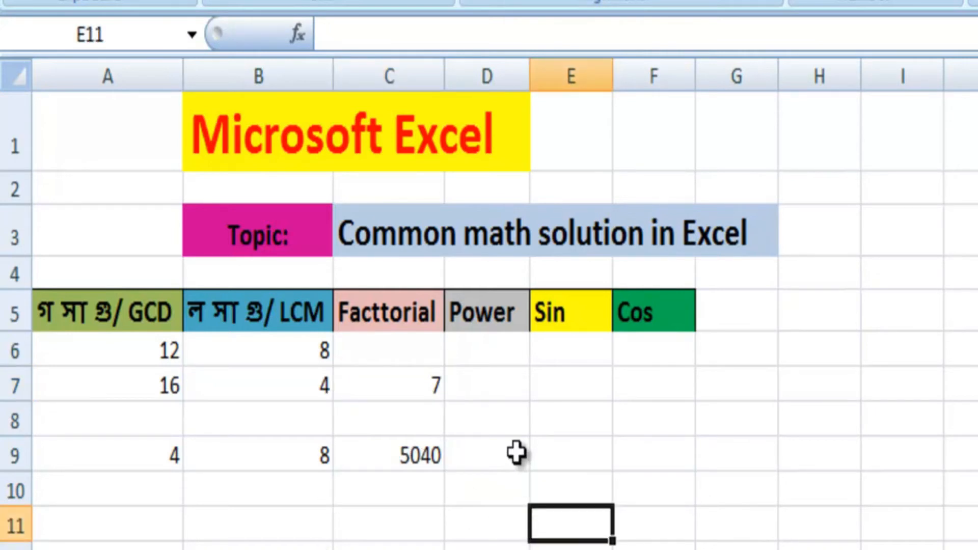
Step: Enter 4 in D7 under the Power heading as the base number
{"action": "left_click", "coordinate": [510, 418]}
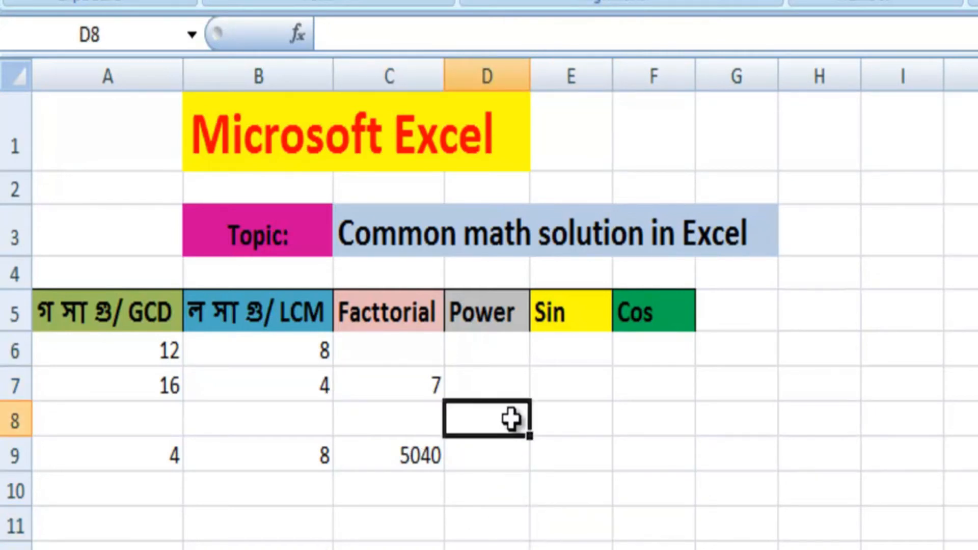
{"action": "left_click", "coordinate": [502, 383]}
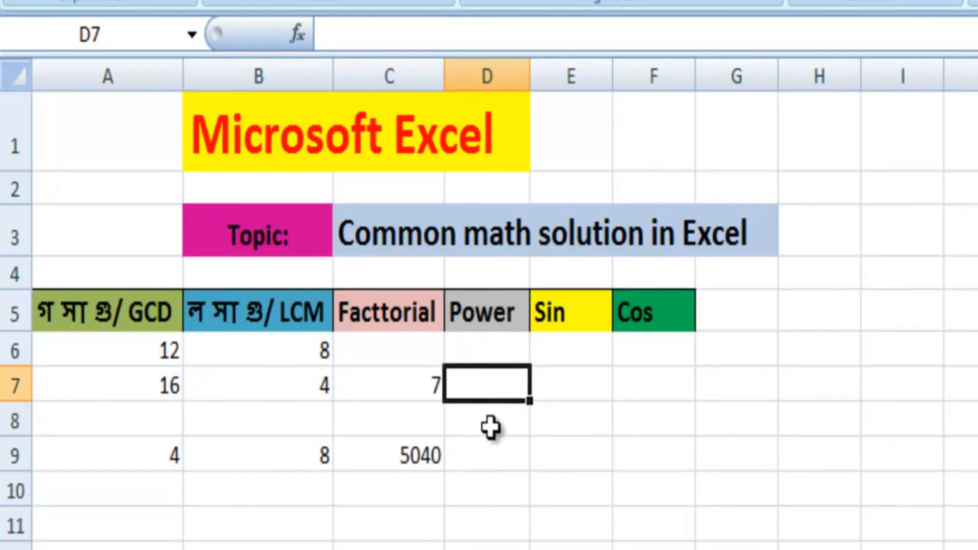
{"action": "left_click", "coordinate": [494, 350]}
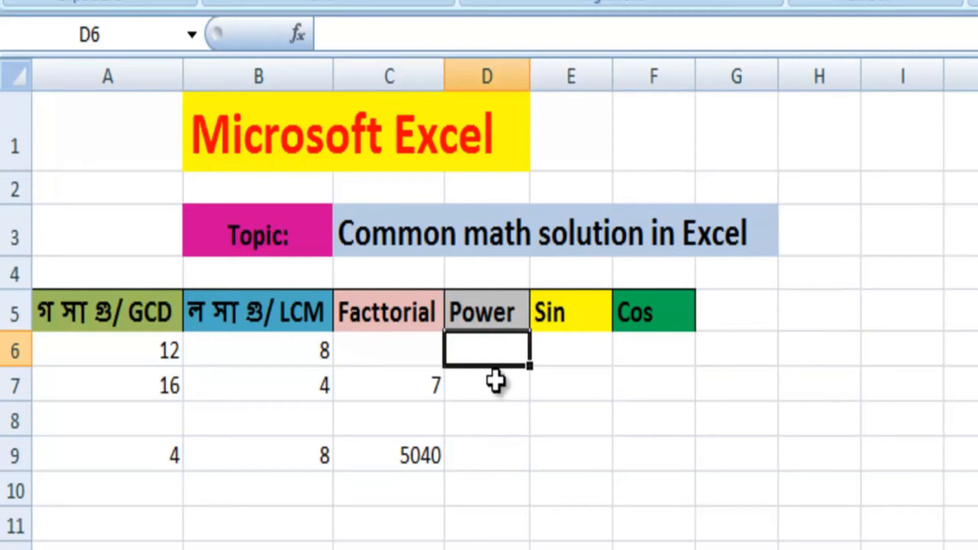
{"action": "left_click", "coordinate": [496, 413]}
{"action": "left_click", "coordinate": [493, 388]}
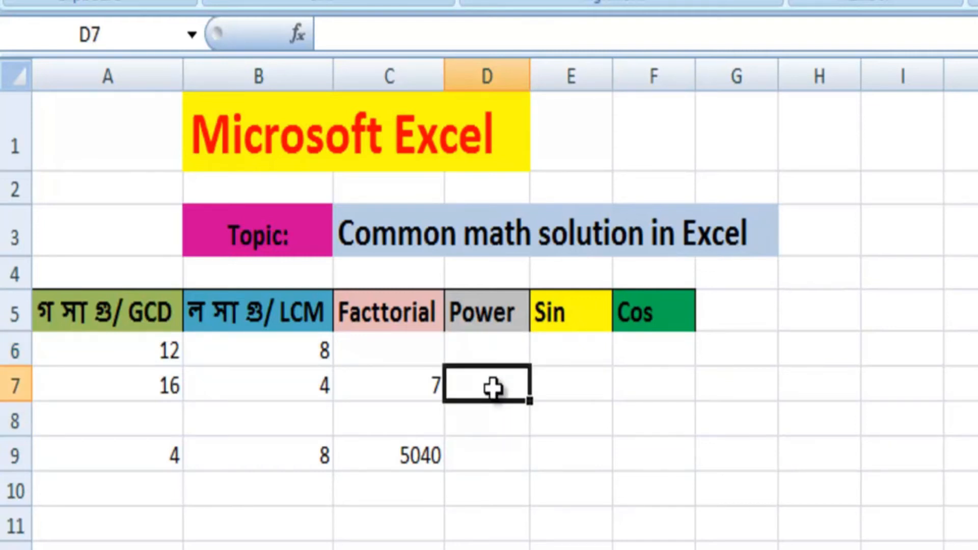
{"action": "type", "text": "4"}
{"action": "key", "text": "Return"}
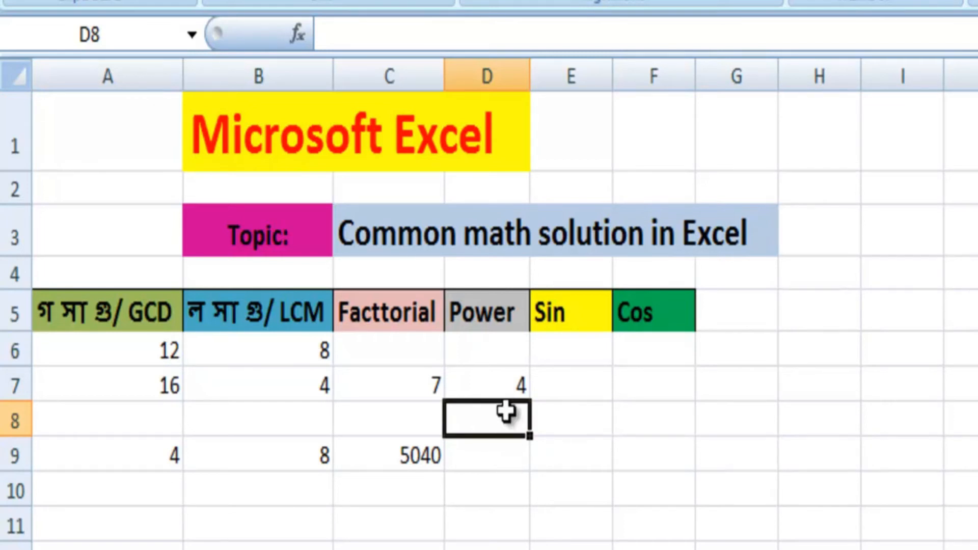
Step: Raise the number in D7 to the fifth power with the formula =power(D7,5) in D9
{"action": "left_click", "coordinate": [506, 457]}
{"action": "double_click", "coordinate": [506, 456]}
{"action": "type", "text": "="}
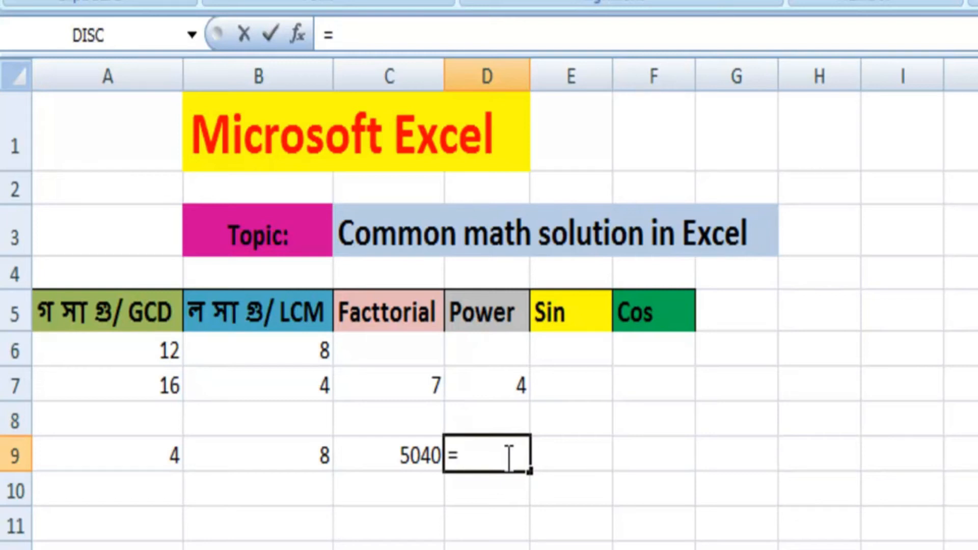
{"action": "type", "text": "p"}
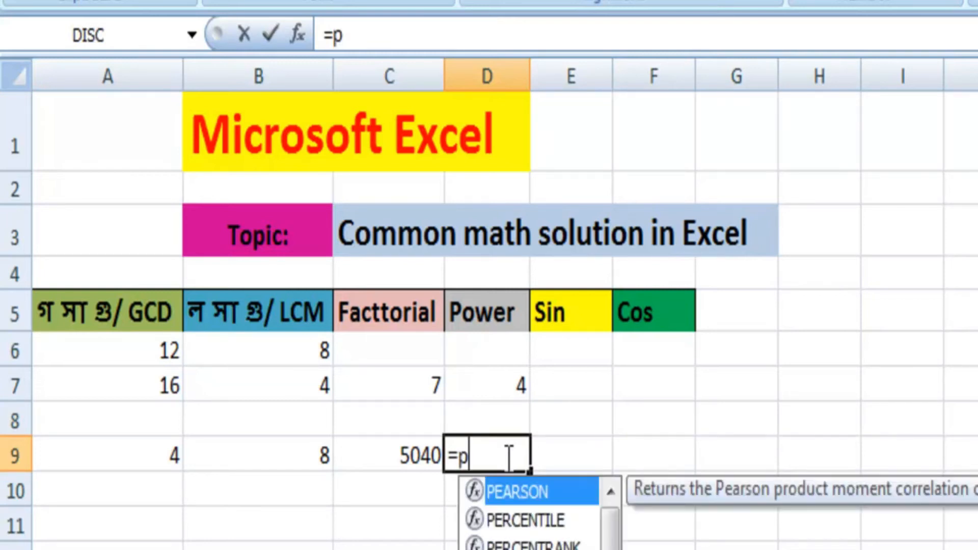
{"action": "type", "text": "ower"}
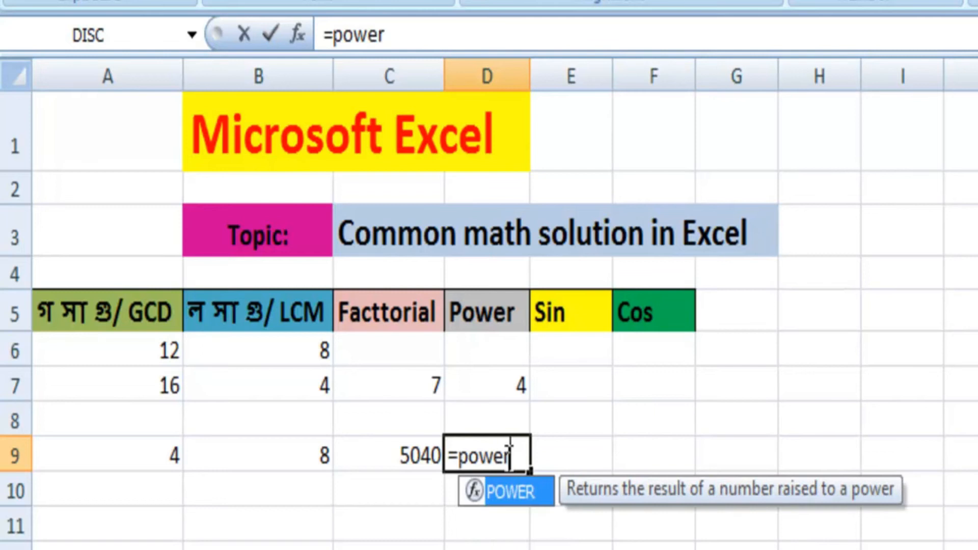
{"action": "type", "text": "("}
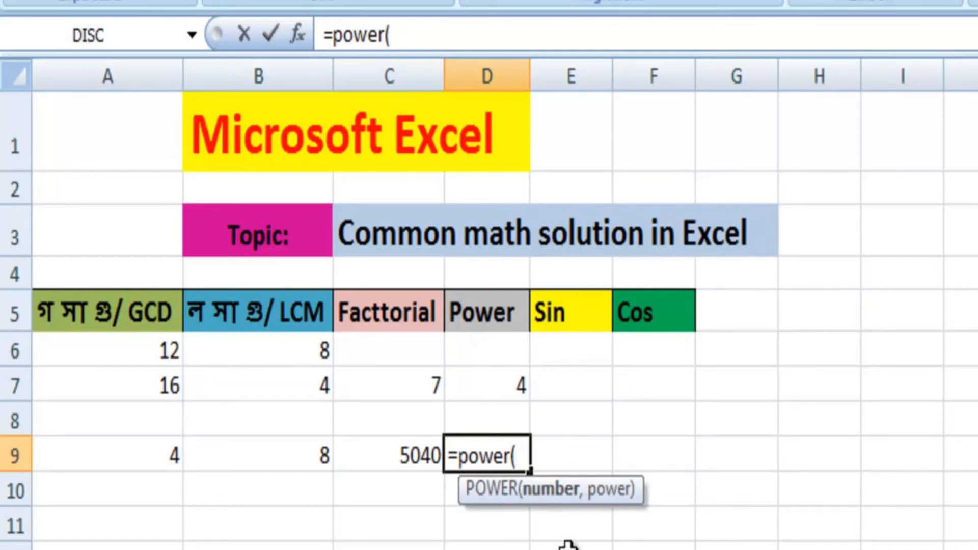
{"action": "left_click", "coordinate": [503, 385]}
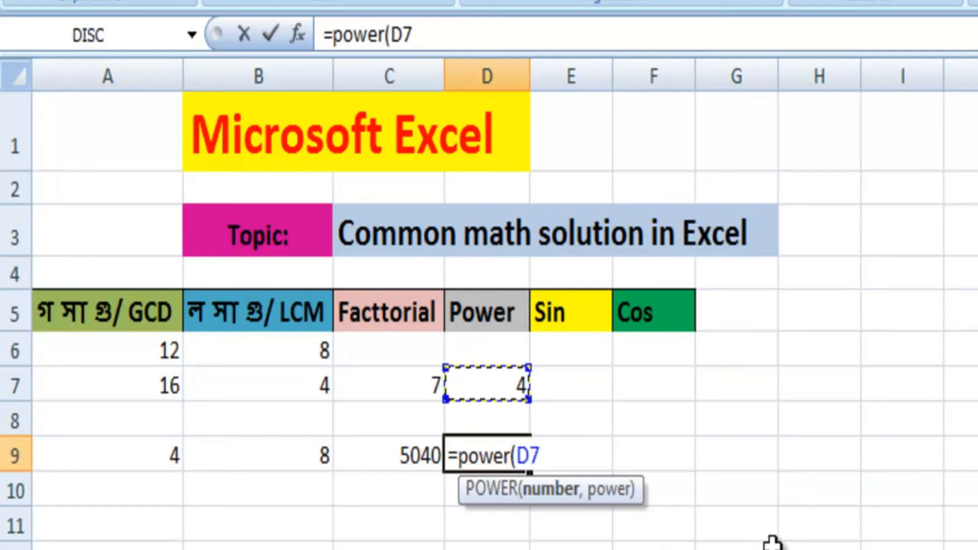
{"action": "type", "text": ","}
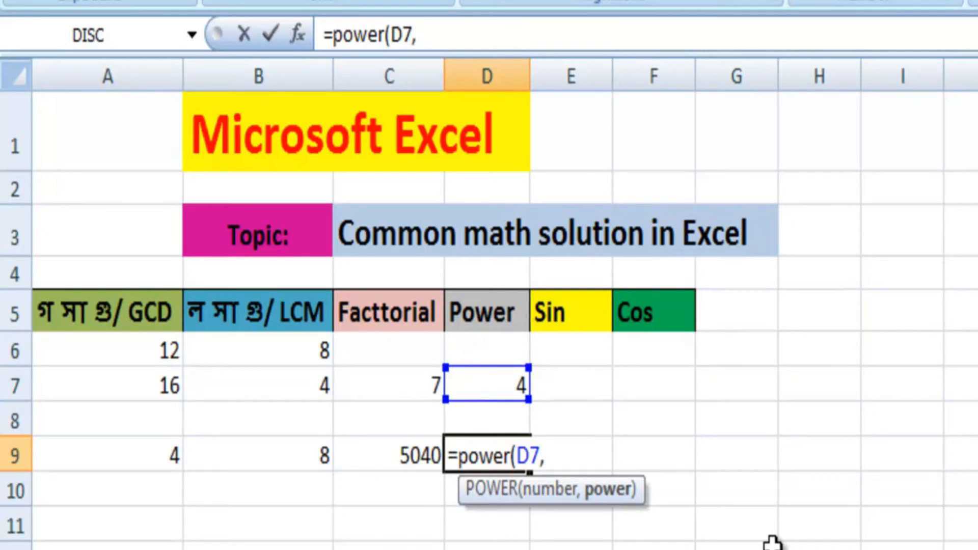
{"action": "type", "text": "5)"}
{"action": "key", "text": "Return"}
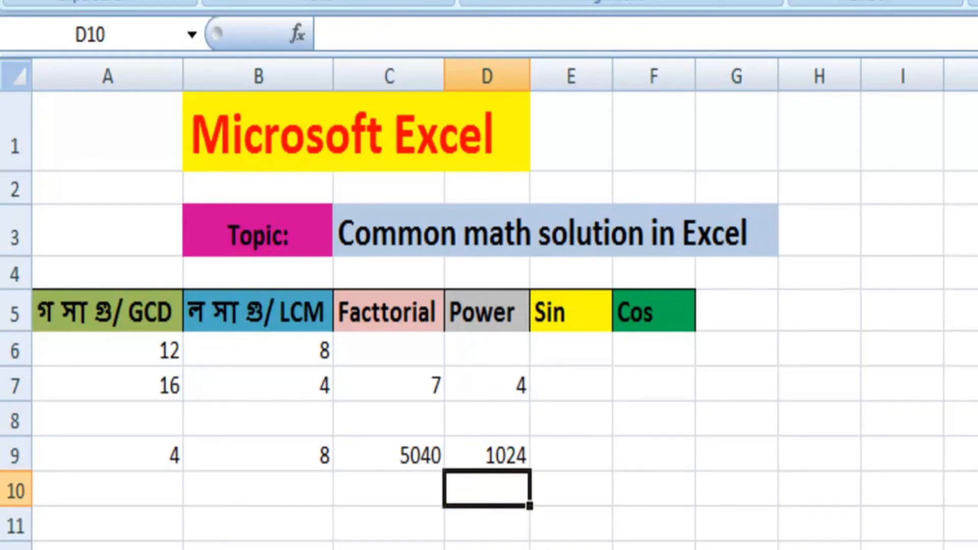
Step: Change the base number for the power formula in D7 to 3
{"action": "left_click", "coordinate": [512, 384]}
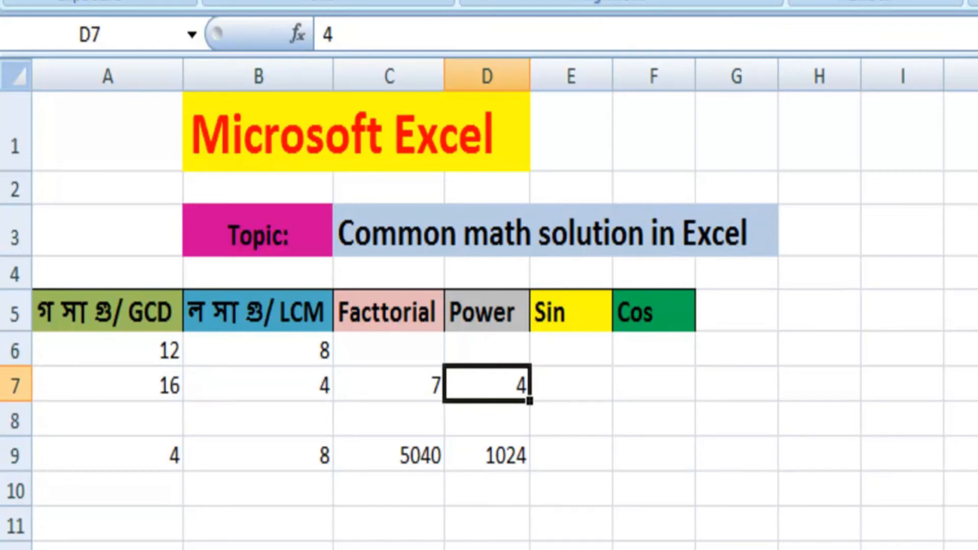
{"action": "type", "text": "3"}
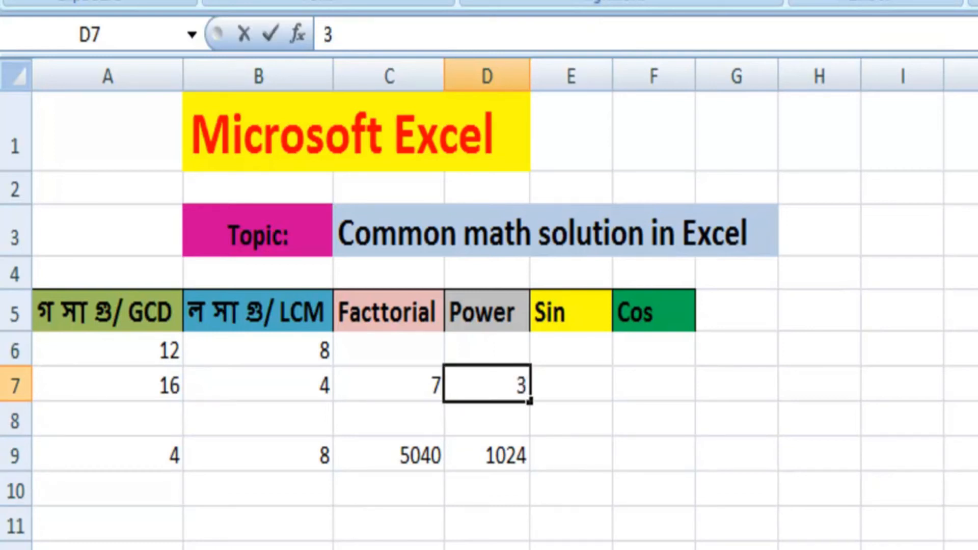
{"action": "key", "text": "Return"}
{"action": "left_click", "coordinate": [483, 524]}
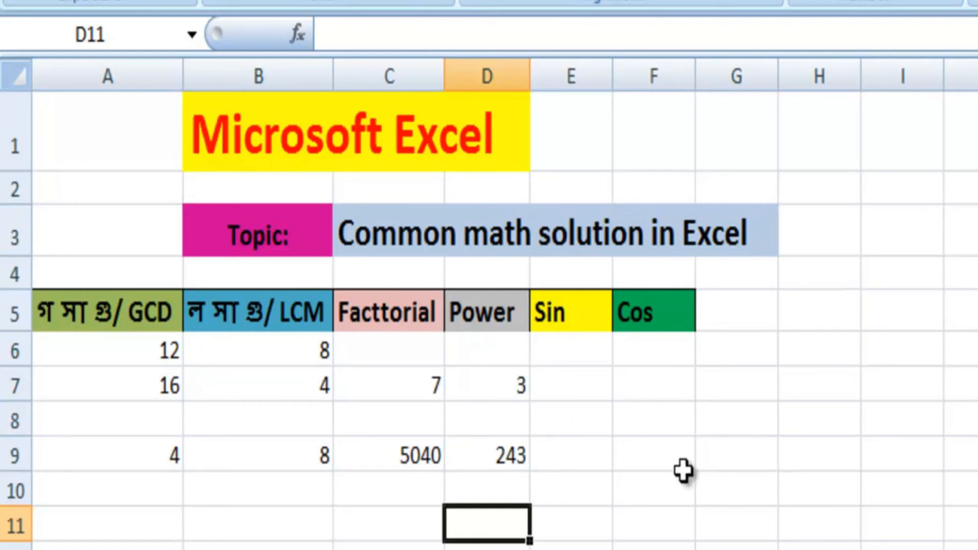
Step: Enter the angle 60 in E6 under the Sin heading
{"action": "left_click", "coordinate": [581, 412]}
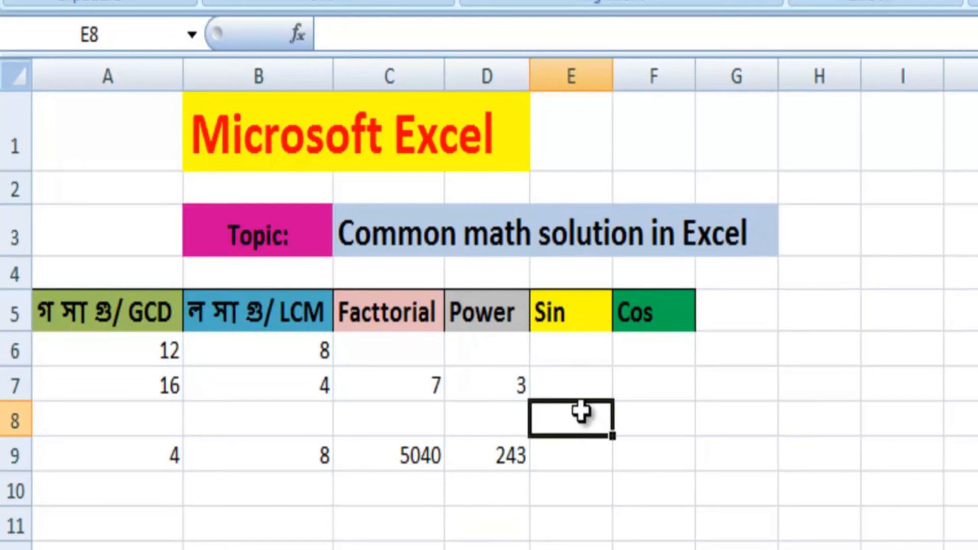
{"action": "left_click", "coordinate": [578, 388]}
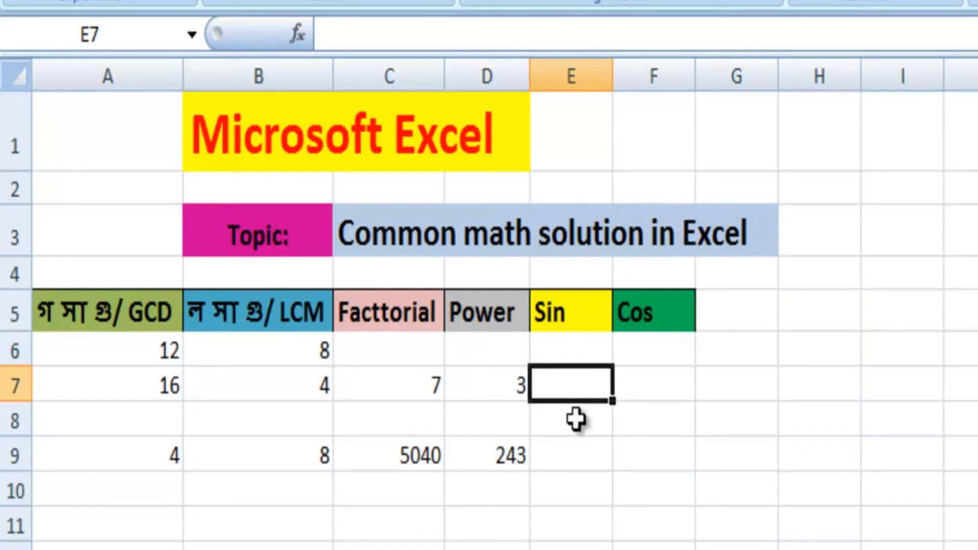
{"action": "double_click", "coordinate": [574, 385]}
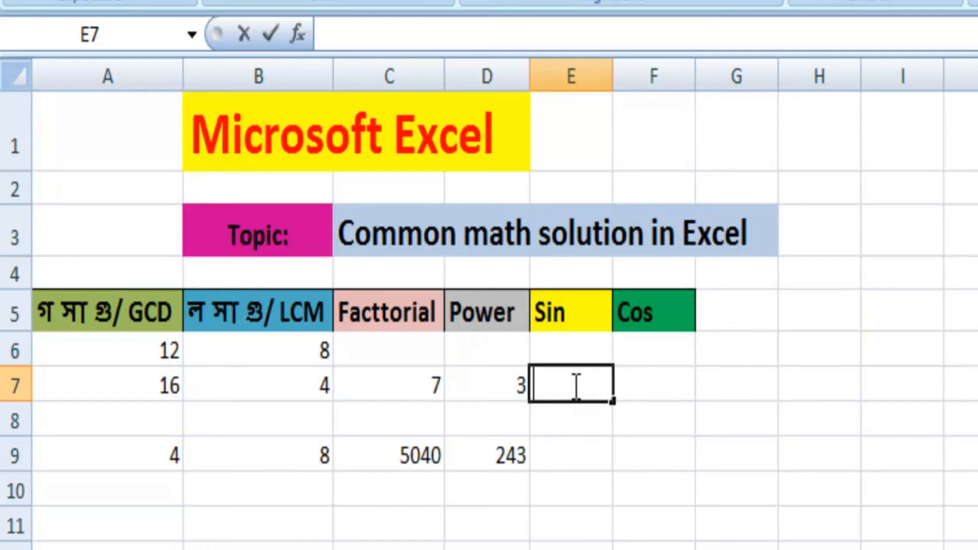
{"action": "left_click", "coordinate": [565, 349]}
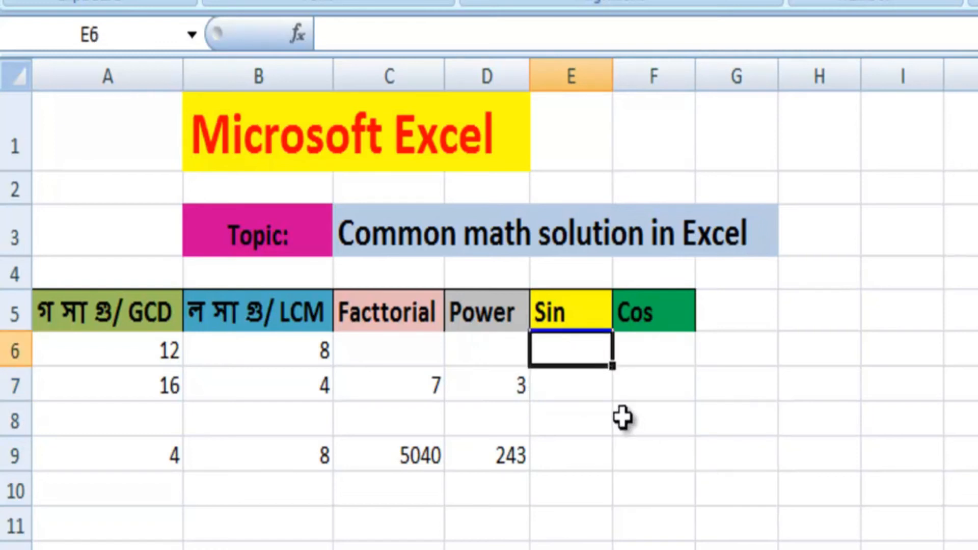
{"action": "type", "text": "60"}
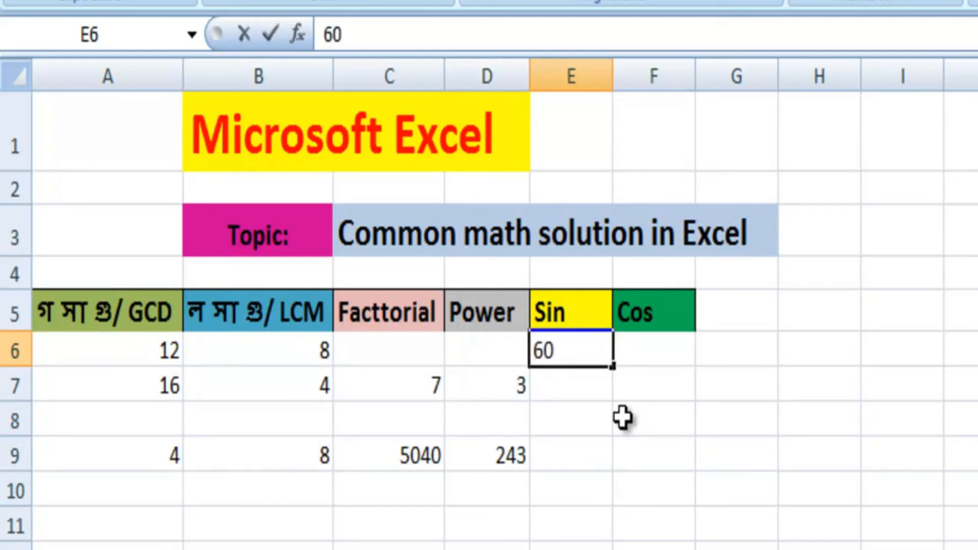
{"action": "key", "text": "Return"}
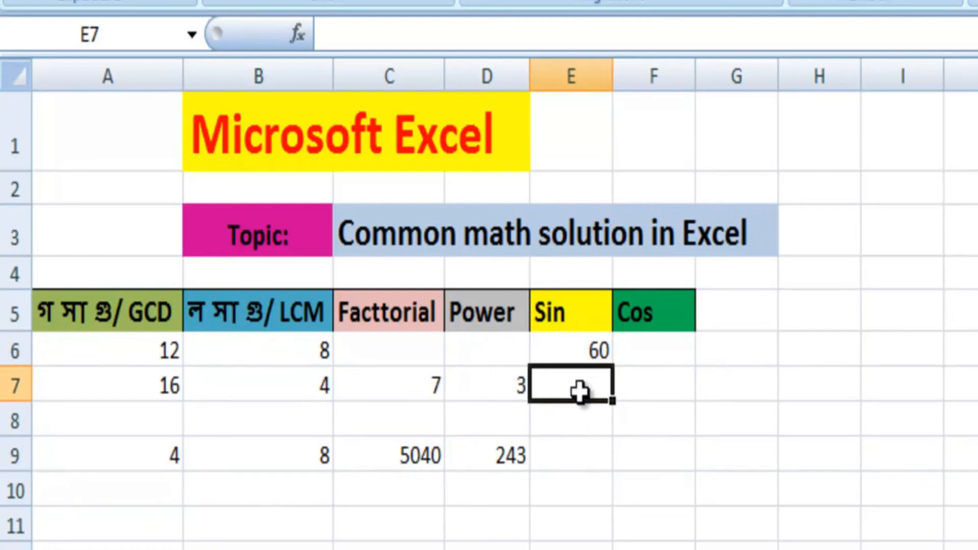
Step: Calculate the sine of the angle in E6 with the formula =sin(radians(E6)) in E8
{"action": "double_click", "coordinate": [581, 421]}
{"action": "type", "text": "=sin"}
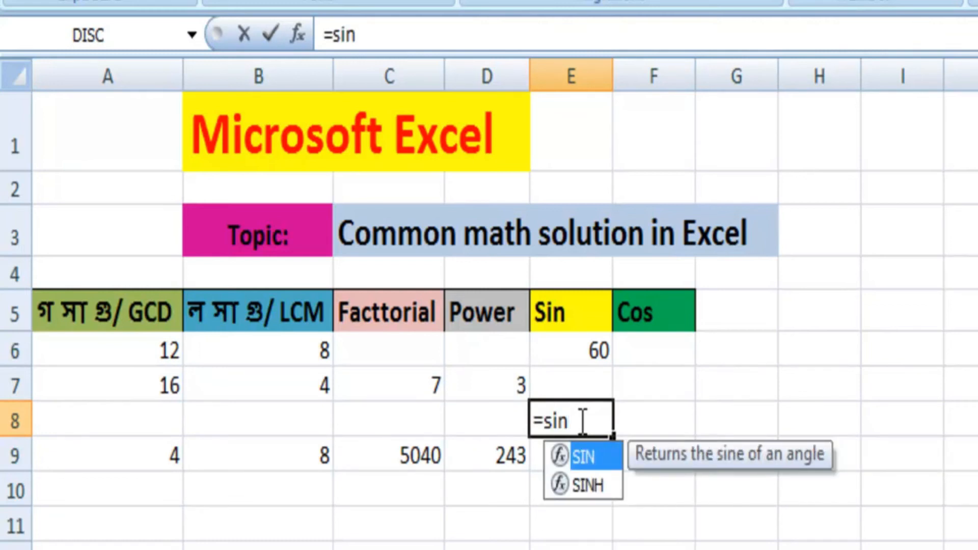
{"action": "type", "text": "("}
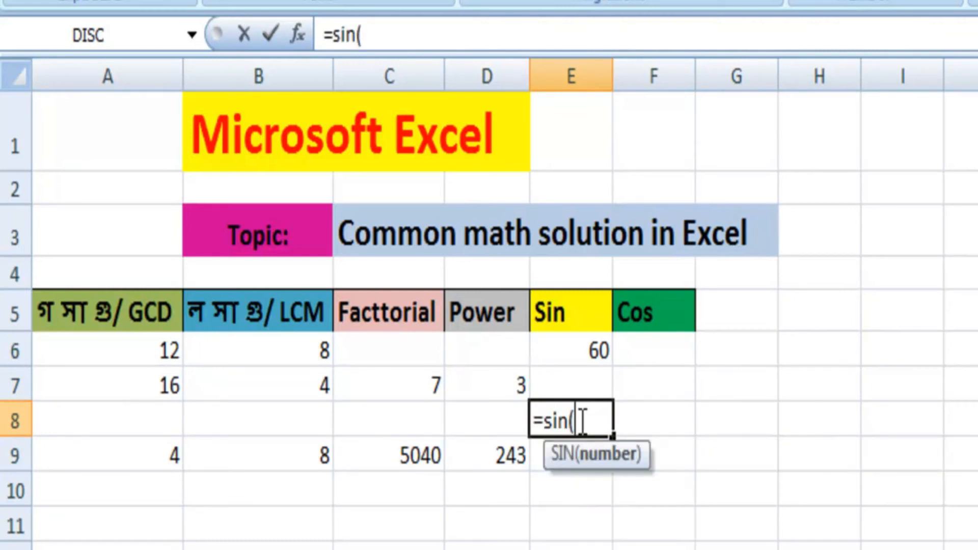
{"action": "type", "text": "ra"}
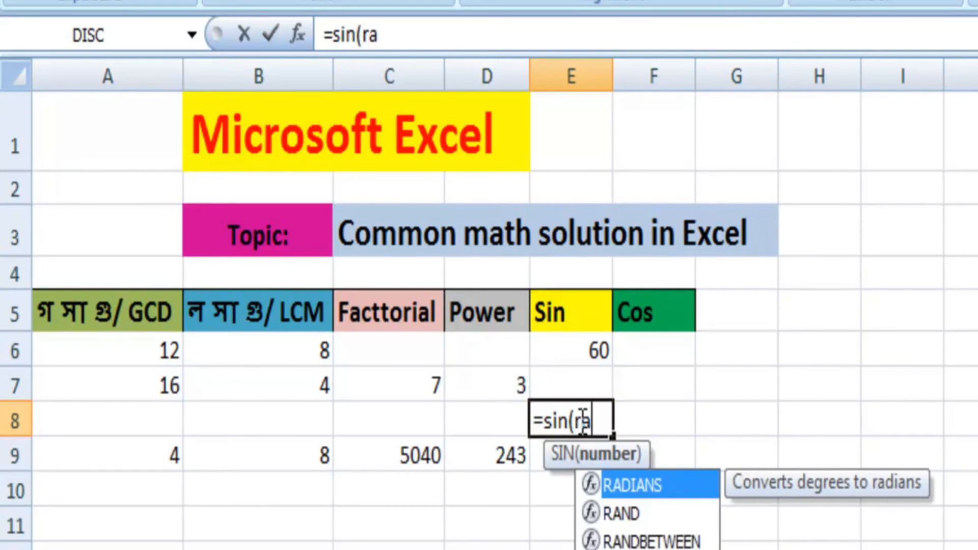
{"action": "type", "text": "dina"}
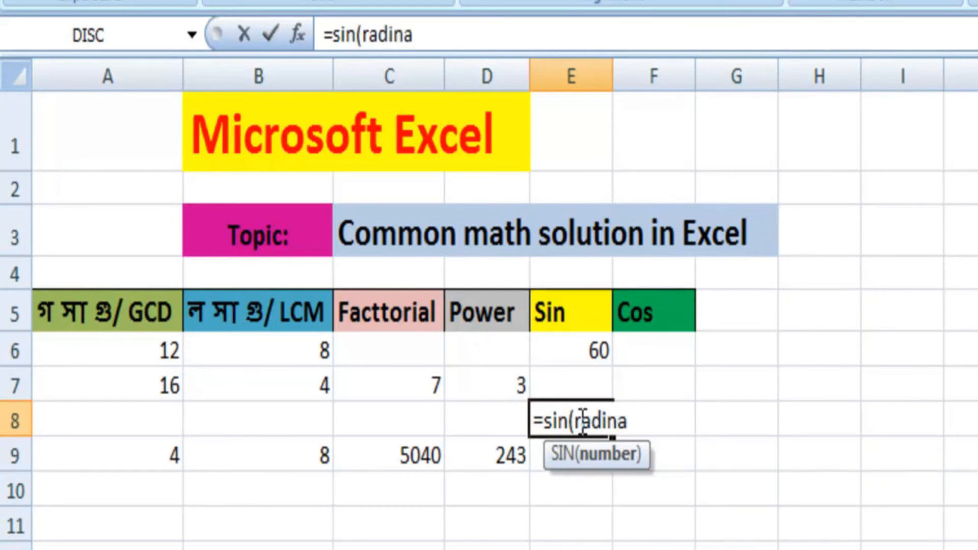
{"action": "key", "text": "BackSpace"}
{"action": "key", "text": "BackSpace"}
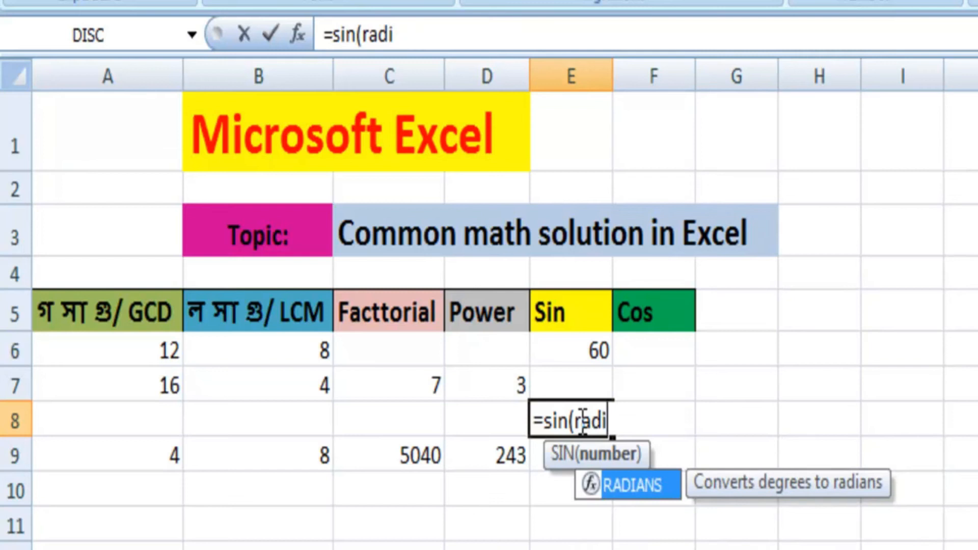
{"action": "type", "text": "ans"}
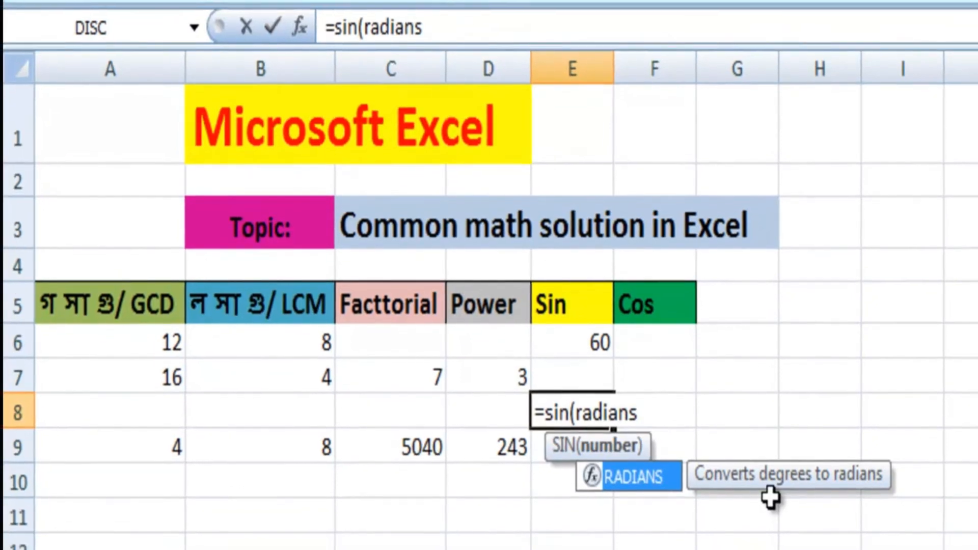
{"action": "type", "text": "("}
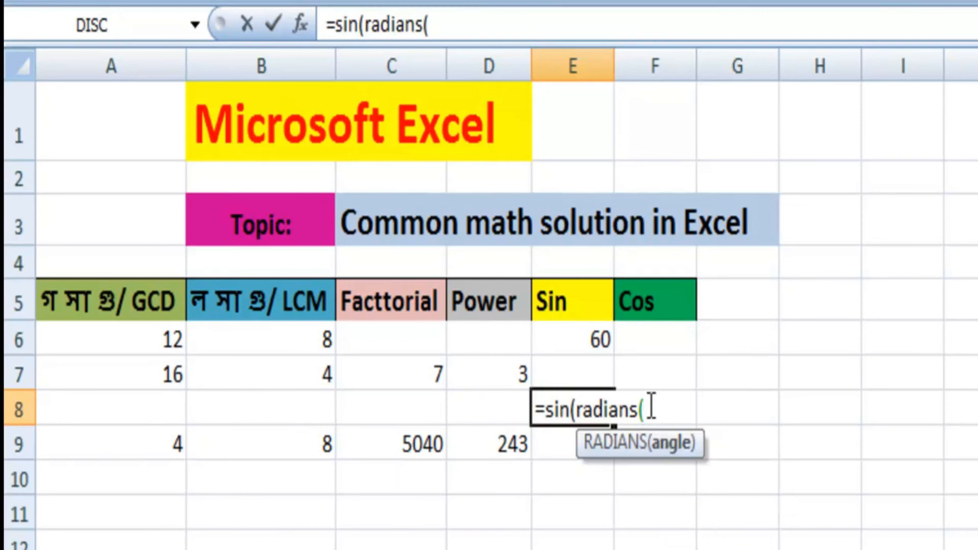
{"action": "left_click", "coordinate": [585, 340]}
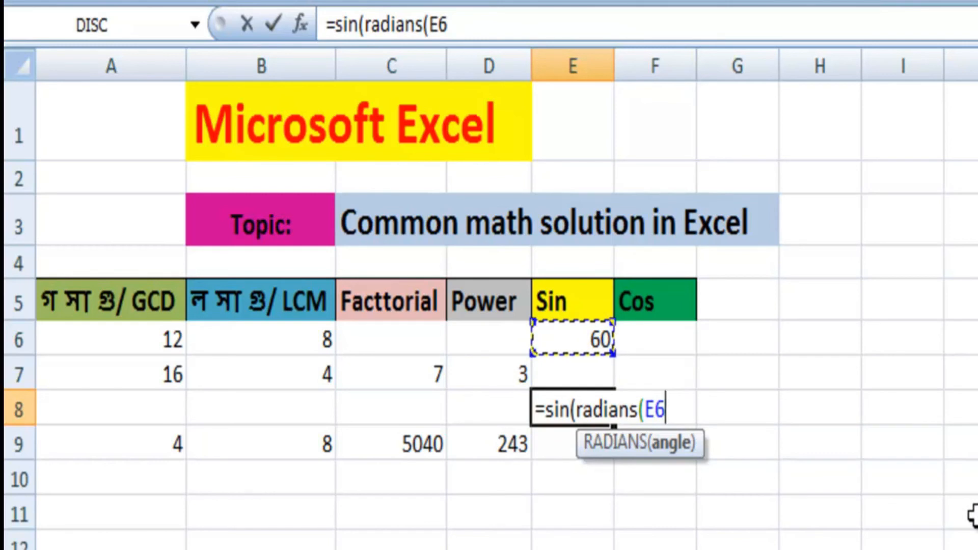
{"action": "type", "text": ")"}
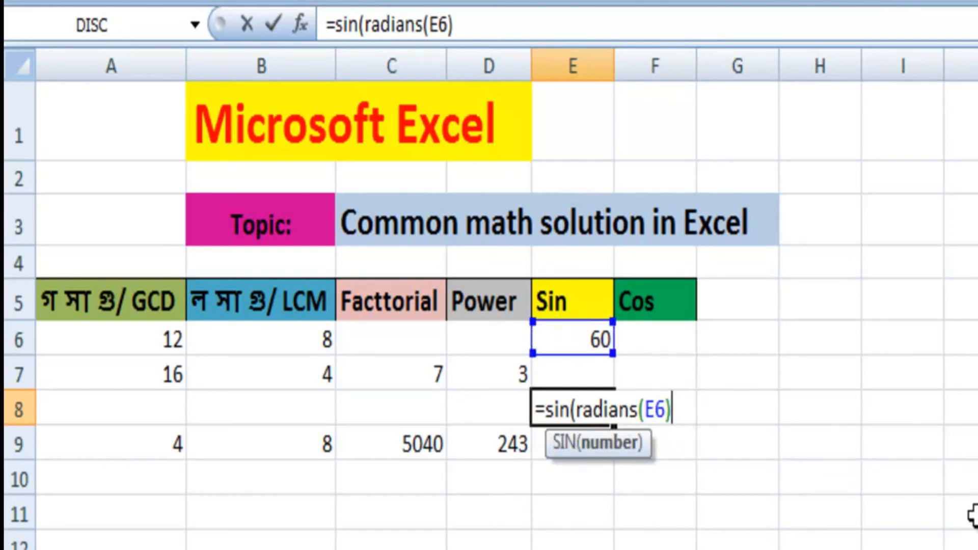
{"action": "type", "text": ")"}
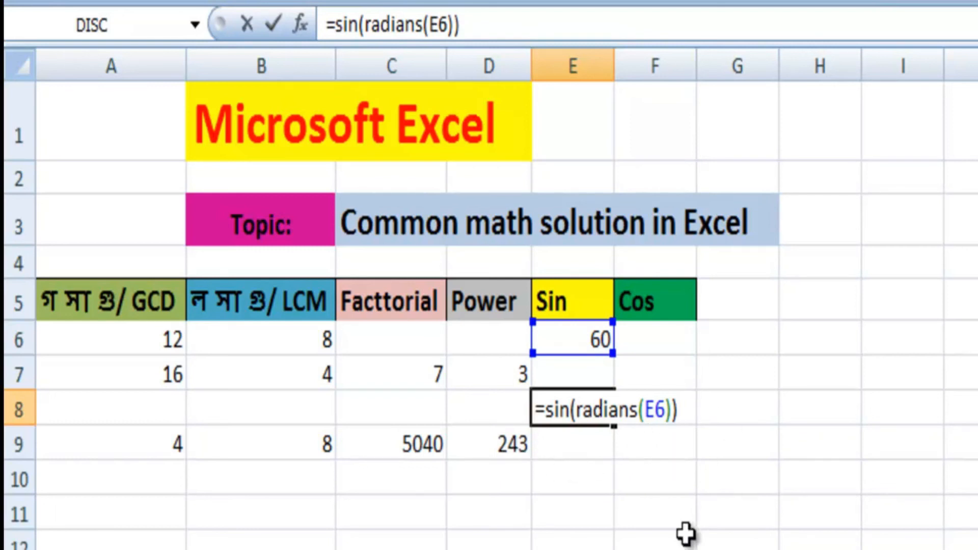
{"action": "key", "text": "Return"}
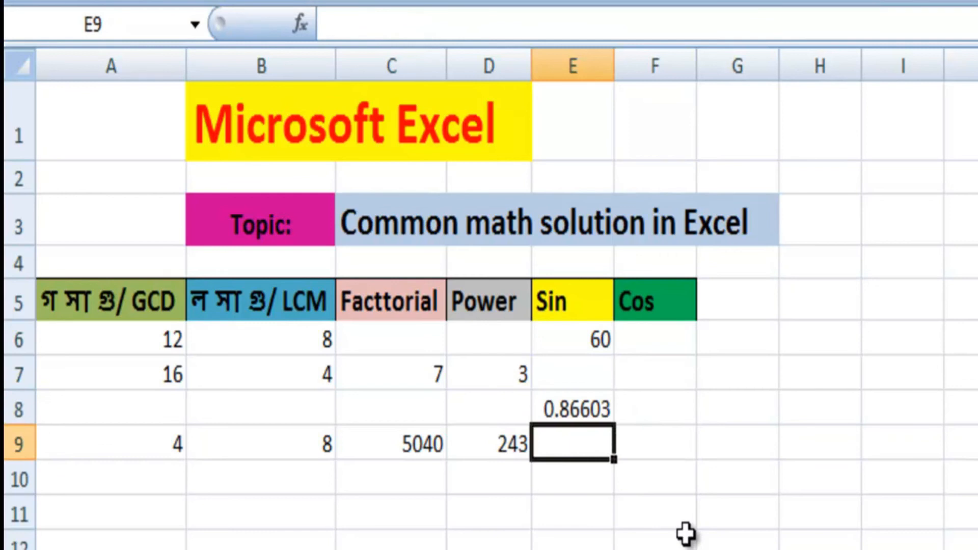
Step: Apply the Fraction number format to the sine result in E8
{"action": "left_click", "coordinate": [572, 405]}
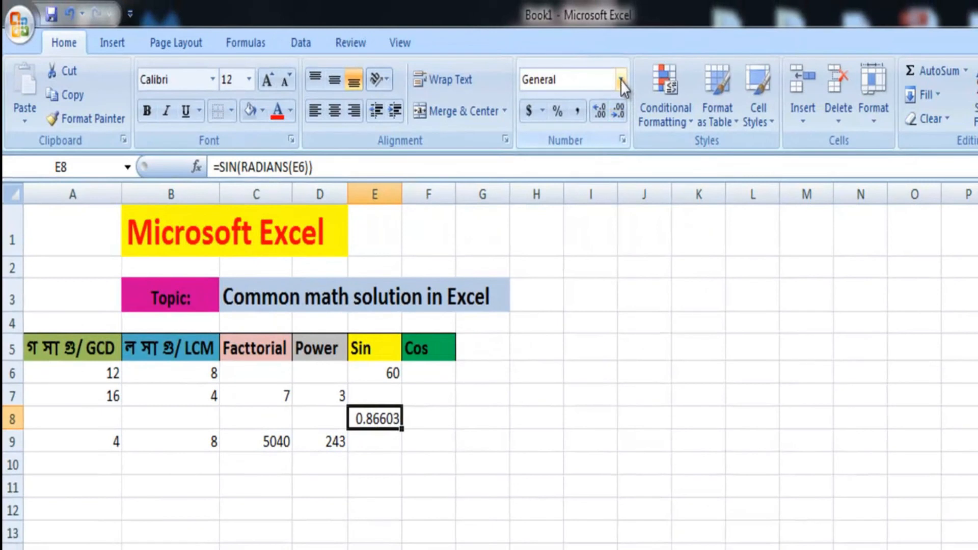
{"action": "left_click", "coordinate": [621, 82]}
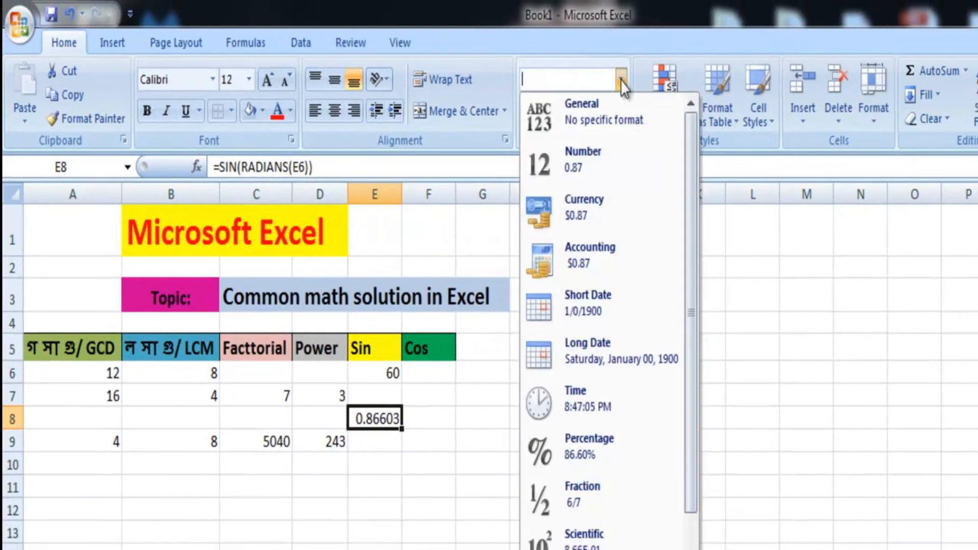
{"action": "left_click", "coordinate": [584, 484]}
{"action": "left_click", "coordinate": [386, 447]}
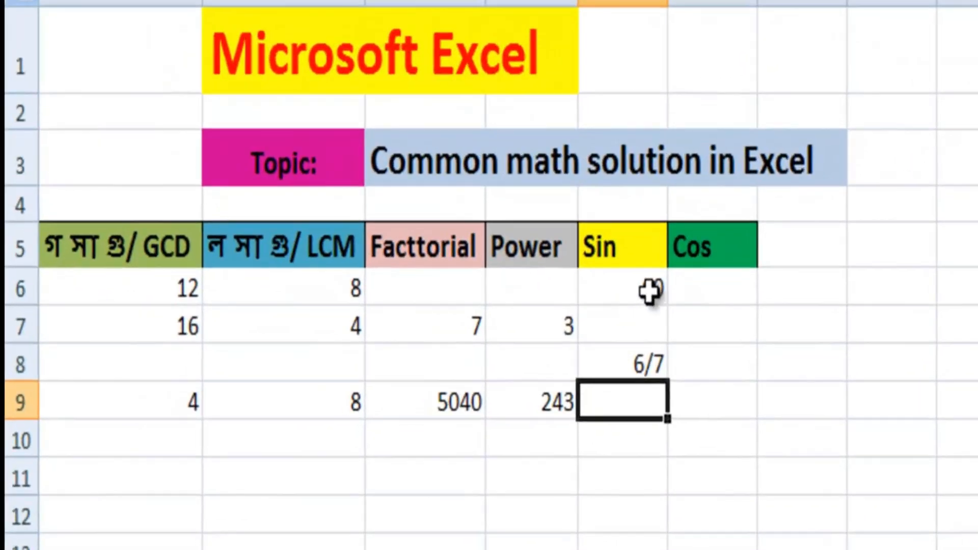
Step: Test the sine formula by setting the angle in E6 to 0 and then to 30
{"action": "left_click", "coordinate": [551, 322]}
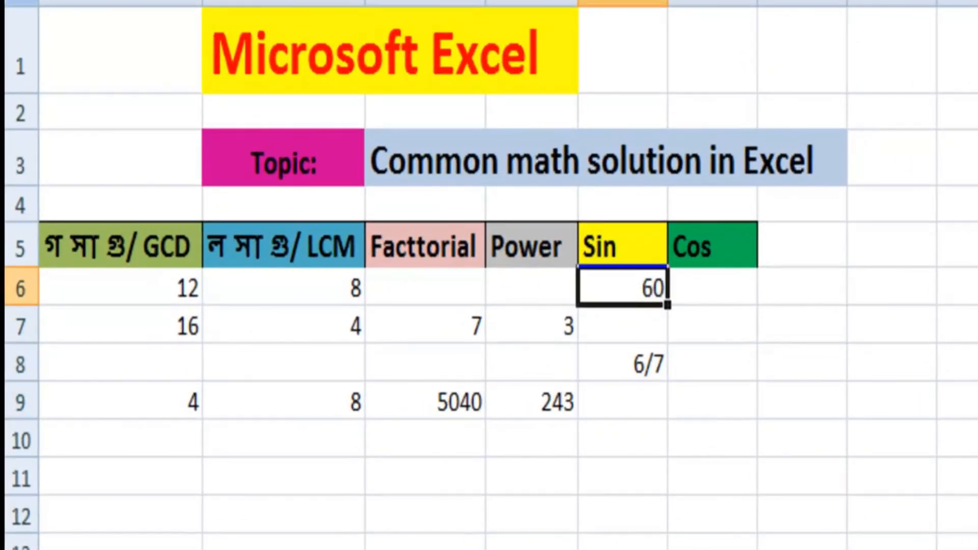
{"action": "type", "text": "0"}
{"action": "key", "text": "Return"}
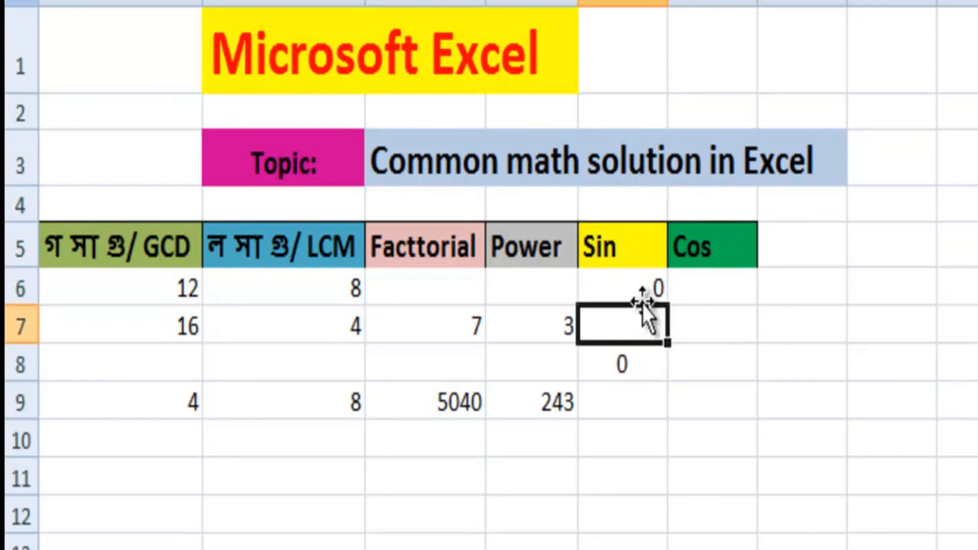
{"action": "left_click", "coordinate": [641, 279]}
{"action": "type", "text": "30"}
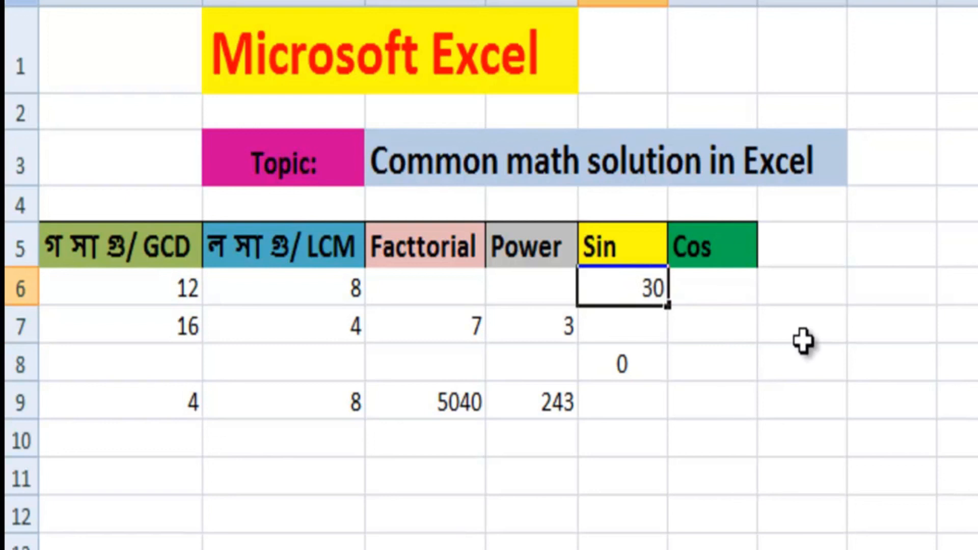
{"action": "key", "text": "Return"}
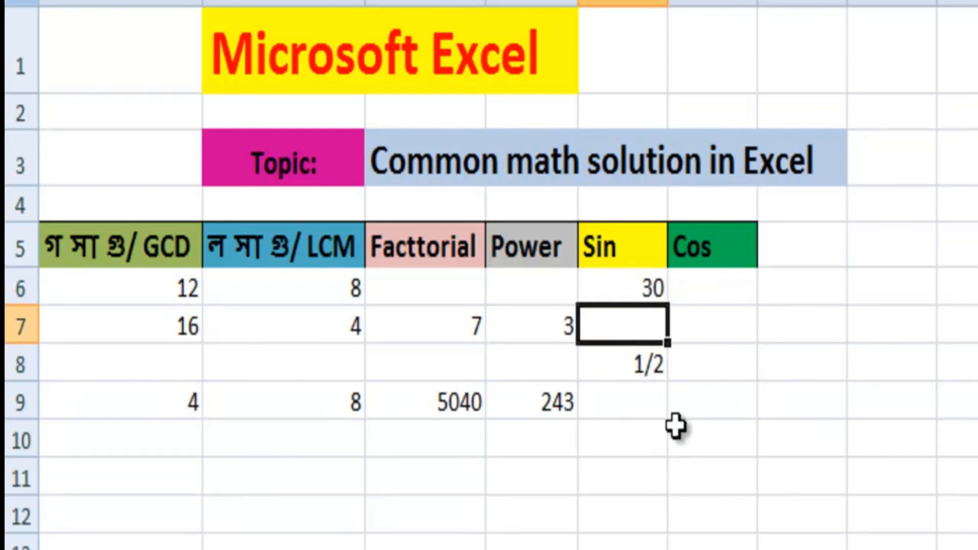
Step: Test the sine formula with the angles 45 and 60 entered one after the other in E6
{"action": "left_click", "coordinate": [652, 291]}
{"action": "type", "text": "45"}
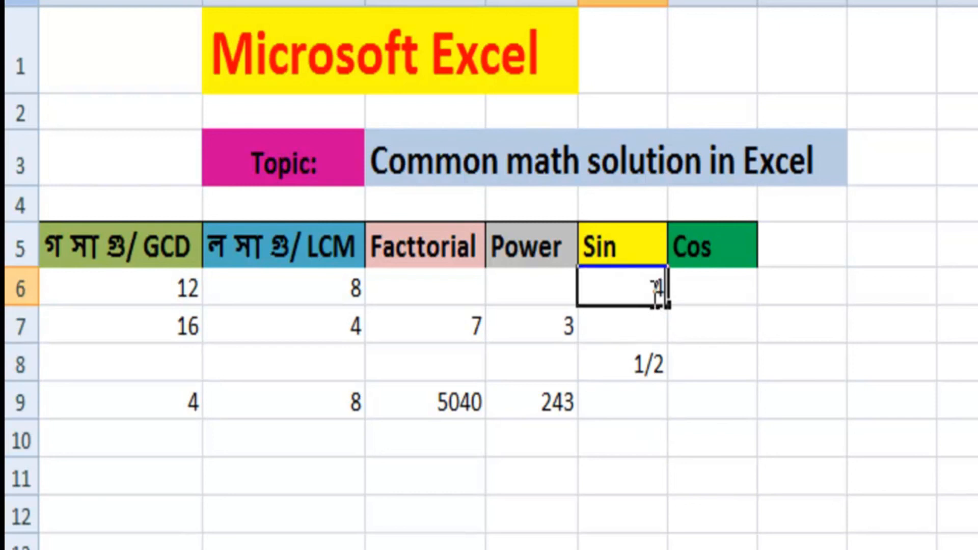
{"action": "key", "text": "Return"}
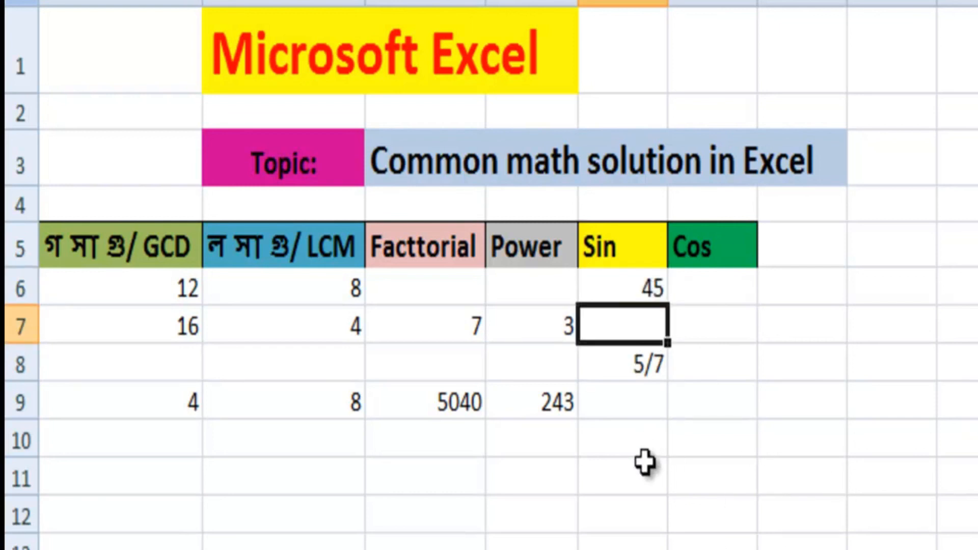
{"action": "left_click", "coordinate": [650, 293]}
{"action": "type", "text": "60"}
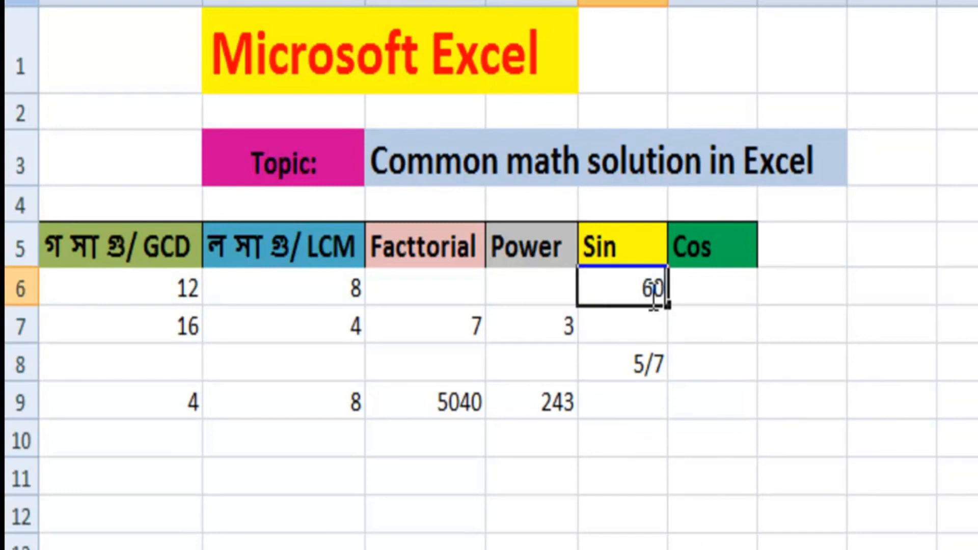
{"action": "key", "text": "Return"}
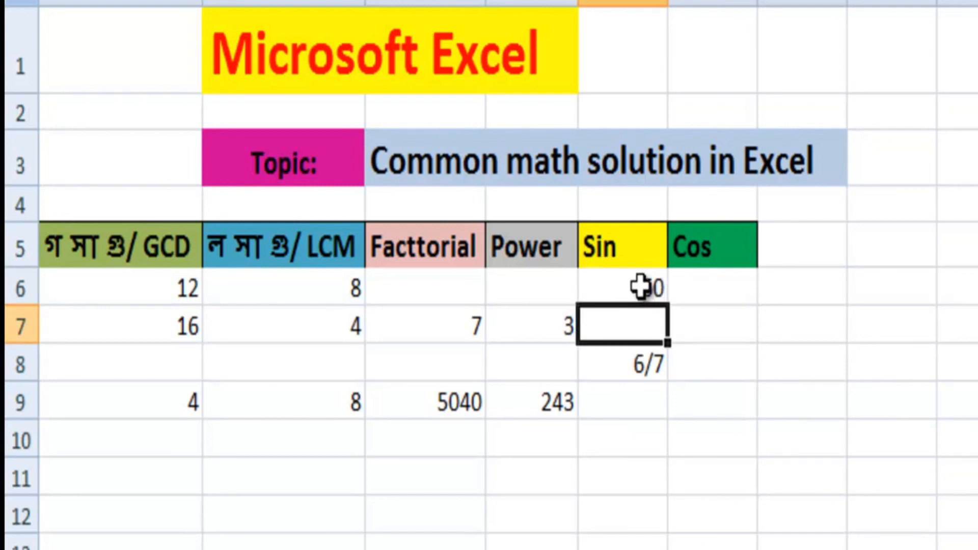
Step: Change the angle for the sine formula in E6 to 90
{"action": "left_click", "coordinate": [637, 287]}
{"action": "type", "text": "90"}
{"action": "key", "text": "Return"}
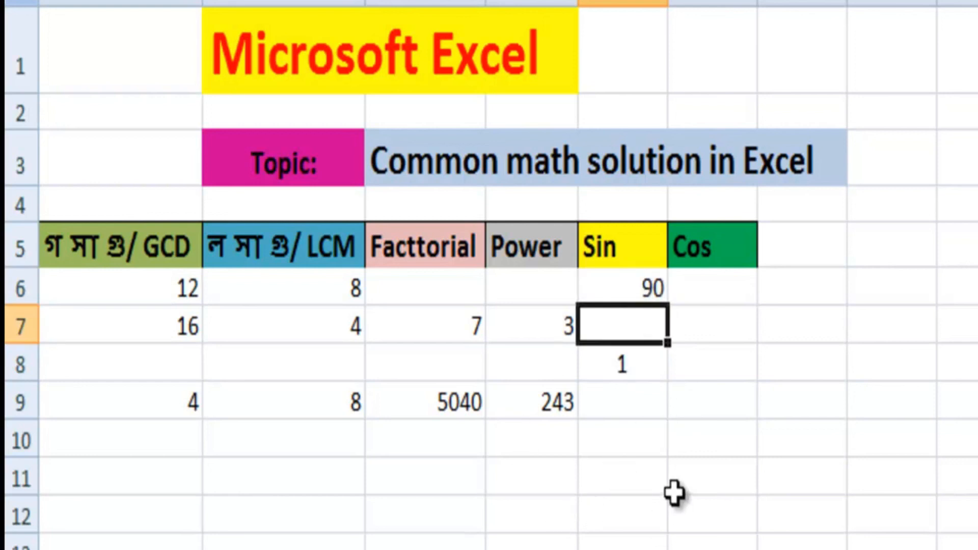
Step: Review the angle in E6 and the sine formula in E8, leaving the formula as it is
{"action": "left_click", "coordinate": [647, 288]}
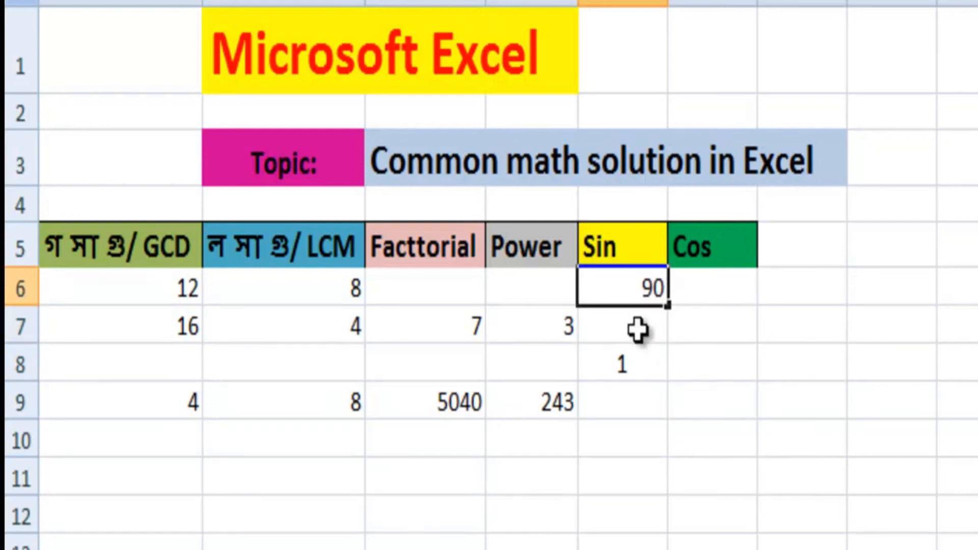
{"action": "double_click", "coordinate": [640, 369]}
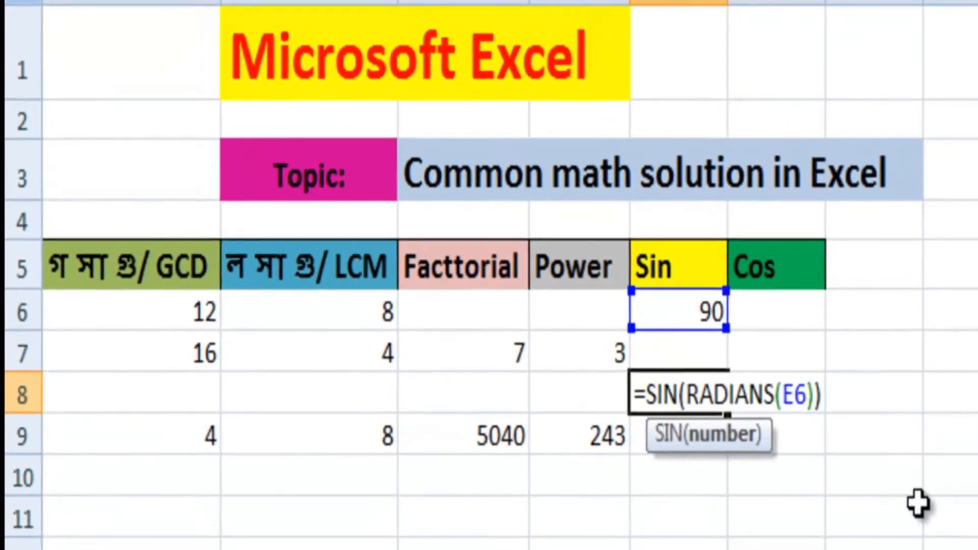
{"action": "key", "text": "Return"}
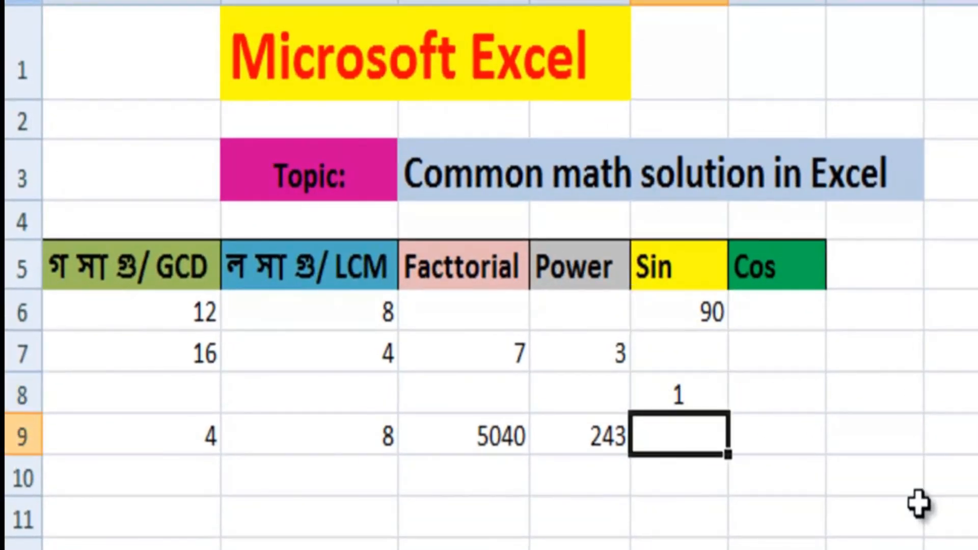